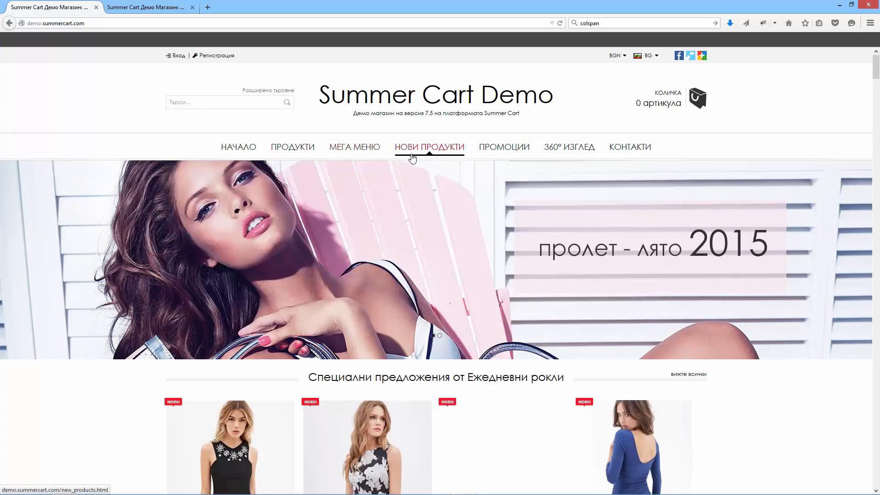
# - Compare the mega menus in the main navigation of the demo store with those of the trial store
pyautogui.moveTo(412, 156)
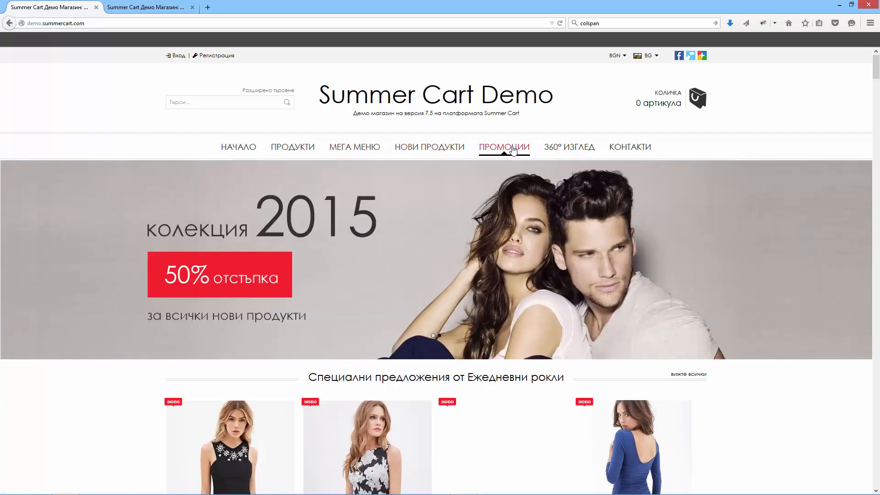
pyautogui.moveTo(561, 148)
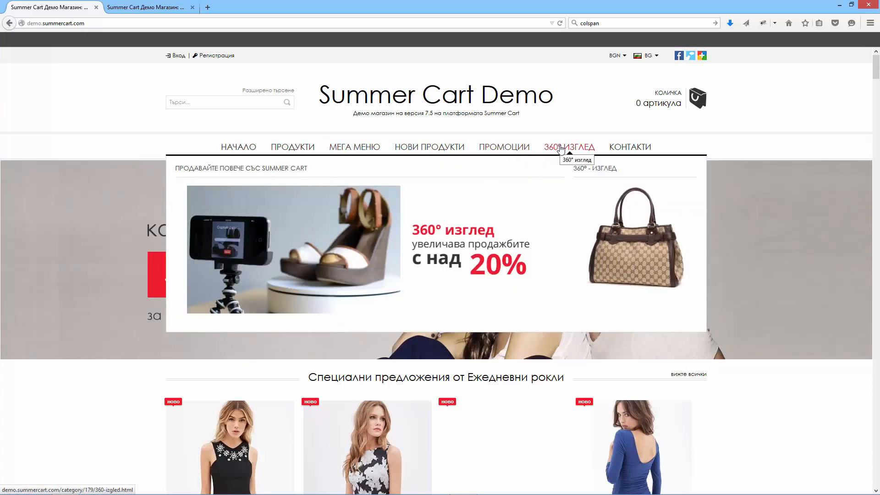
pyautogui.click(166, 11)
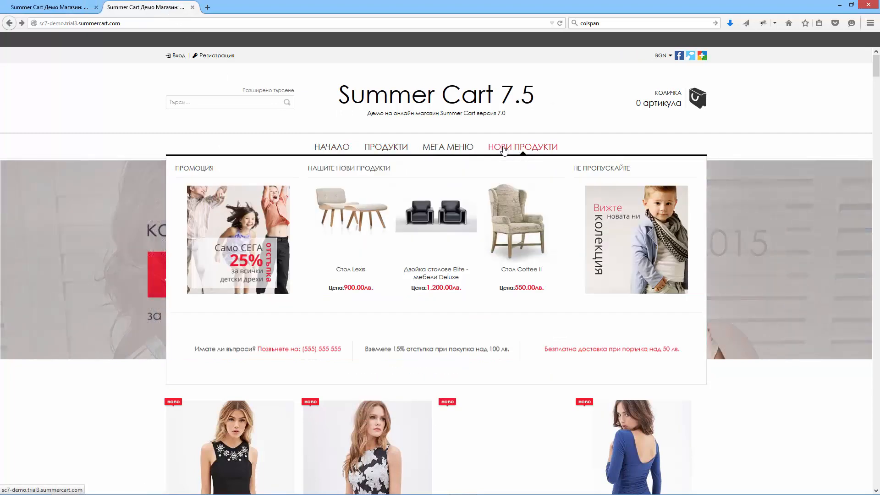
pyautogui.moveTo(461, 148)
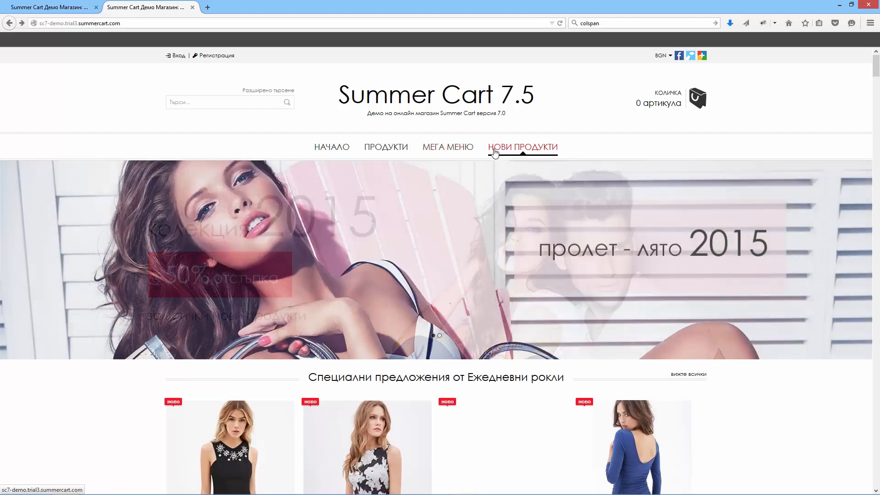
pyautogui.moveTo(495, 152)
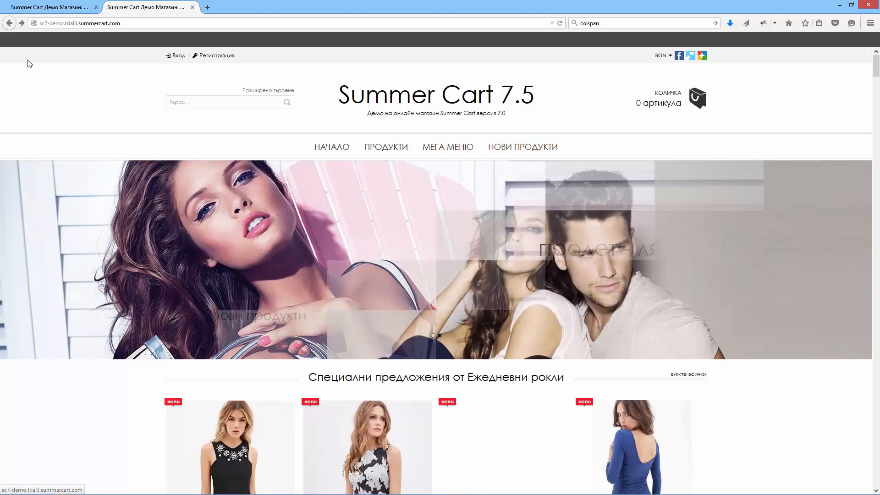
pyautogui.click(59, 5)
pyautogui.moveTo(506, 149)
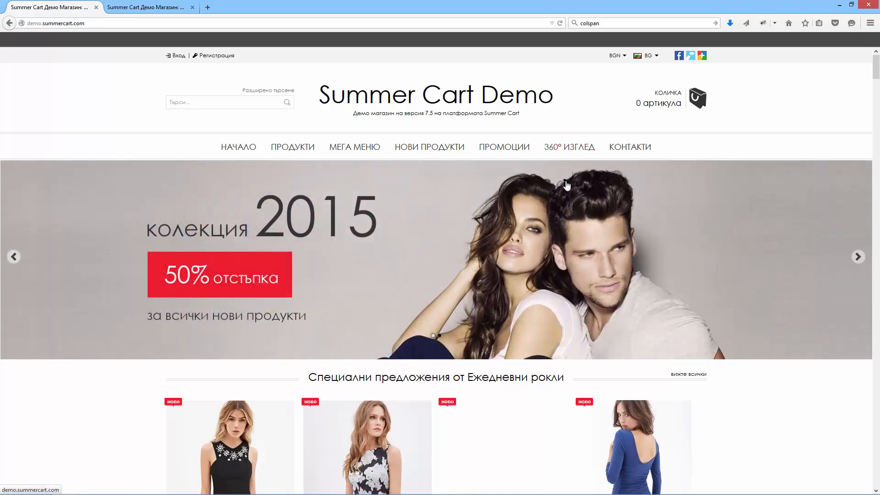
pyautogui.moveTo(568, 150)
pyautogui.moveTo(632, 156)
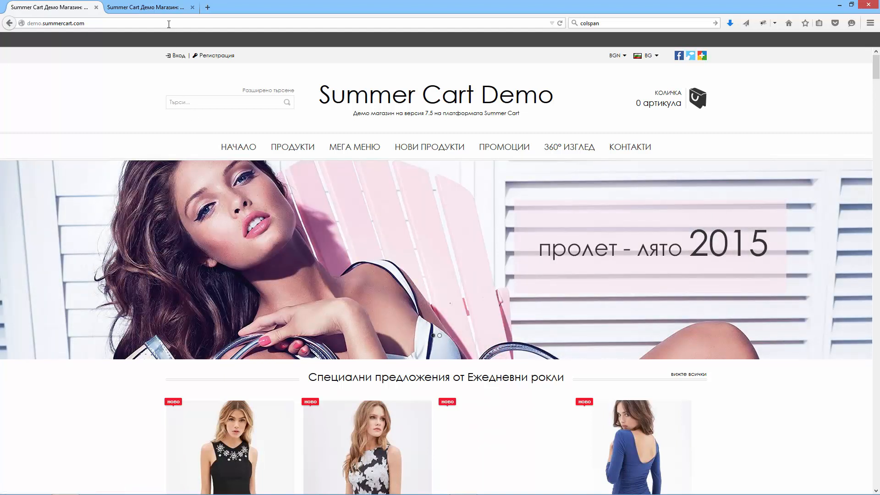
# - Switch to the trial store and open its administration area at sc7-demo.trial3.summercart.com/admin/
pyautogui.click(147, 7)
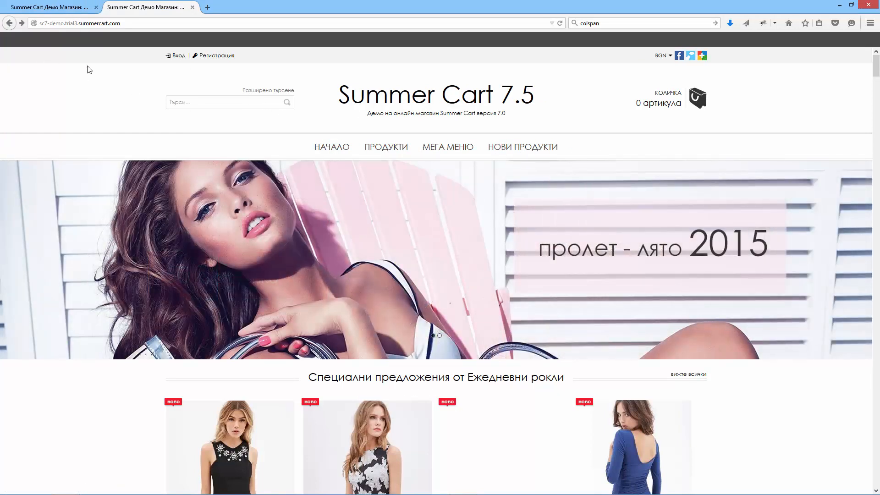
pyautogui.click(131, 26)
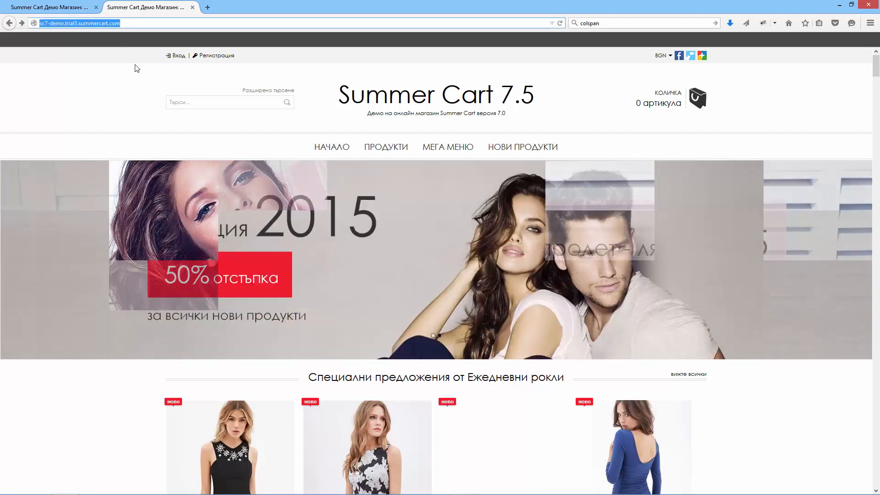
pyautogui.press('End')
pyautogui.write('a')
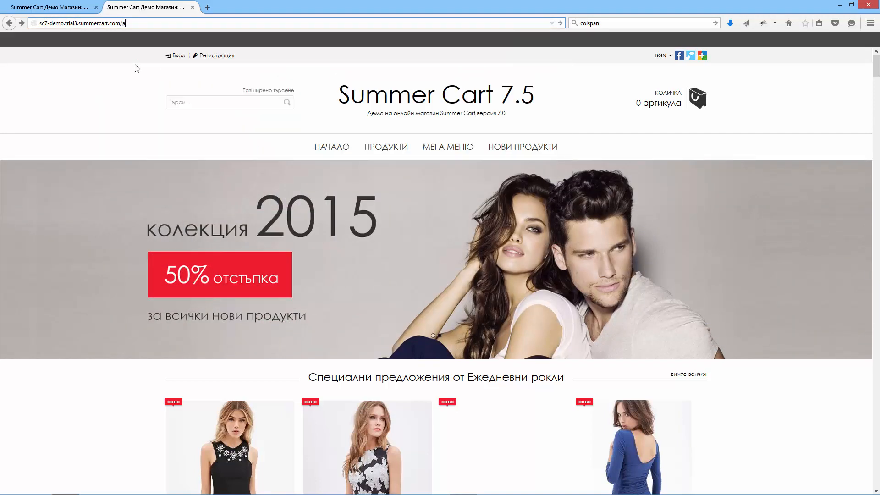
pyautogui.press('Return')
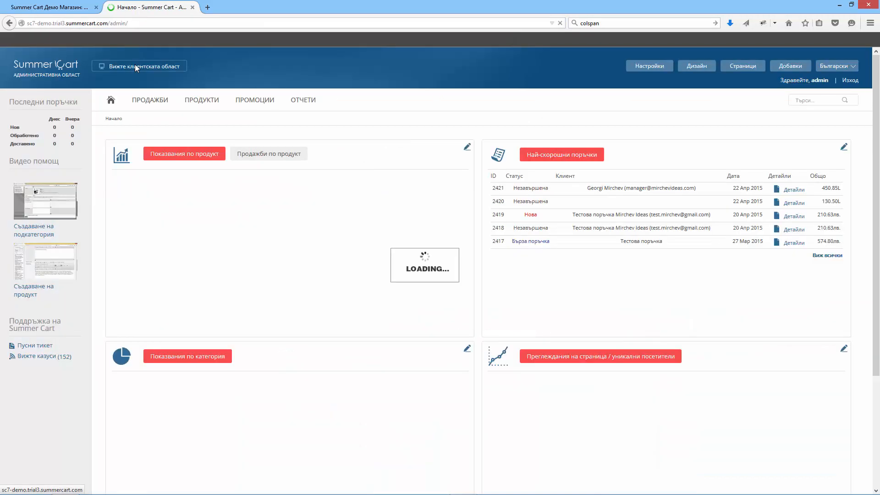
# - Open the store's menu management page (Менюта) and find the mega menu items in the Main Menu group
pyautogui.click(710, 67)
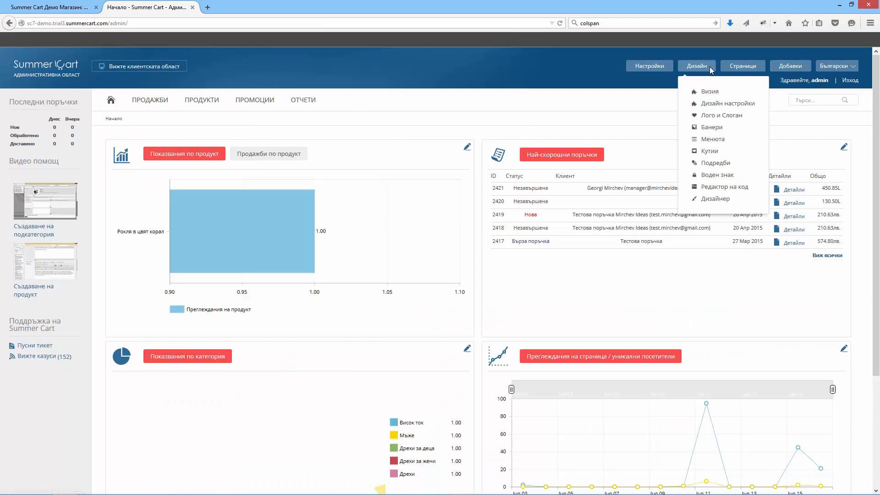
pyautogui.click(721, 142)
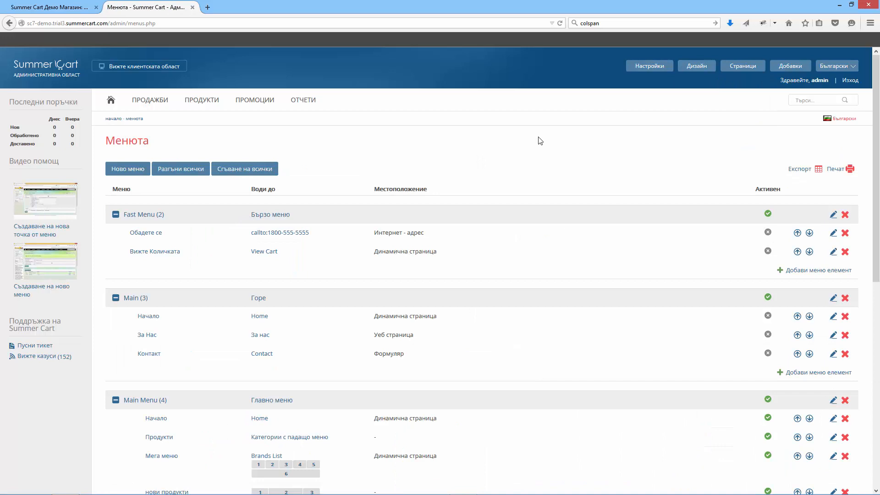
pyautogui.scroll(-3, 540, 139)
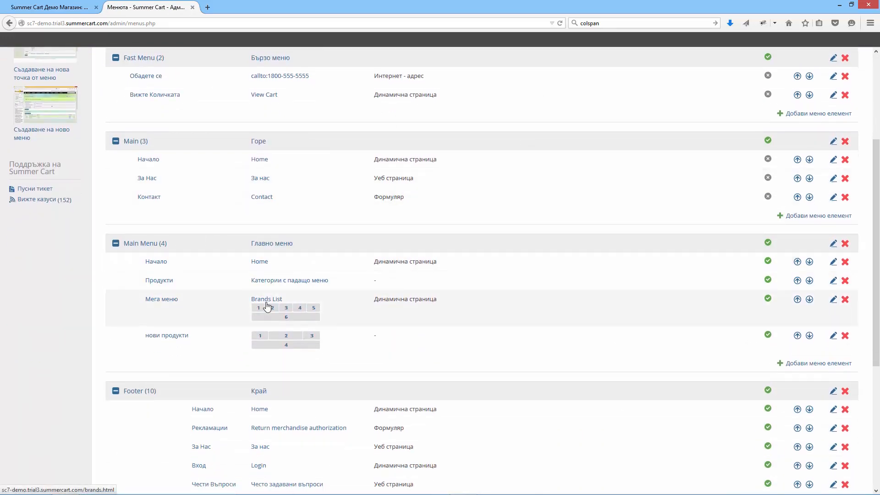
pyautogui.moveTo(266, 337)
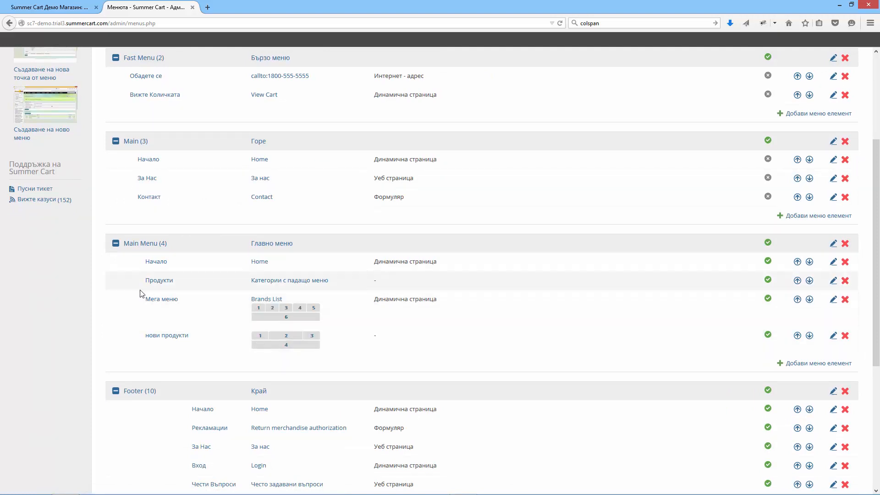
# - Start a new Main Menu item named Промоции and set its type to Мега меню
pyautogui.click(819, 365)
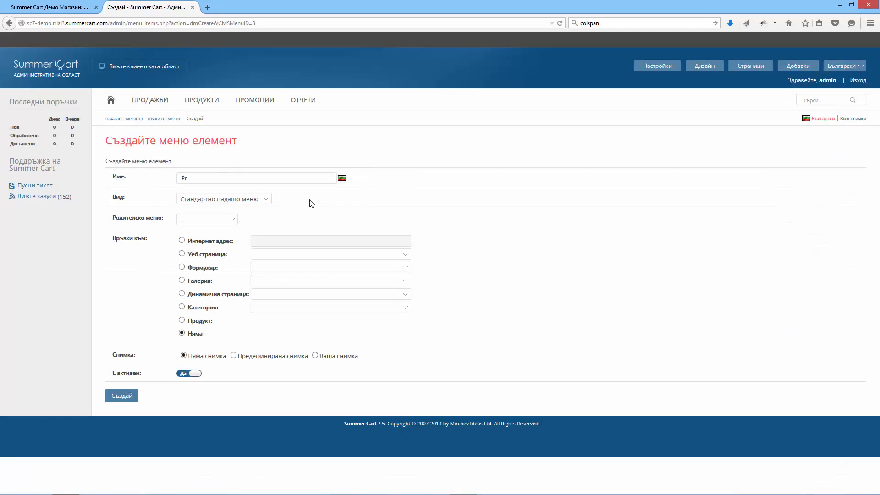
pyautogui.write('Про')
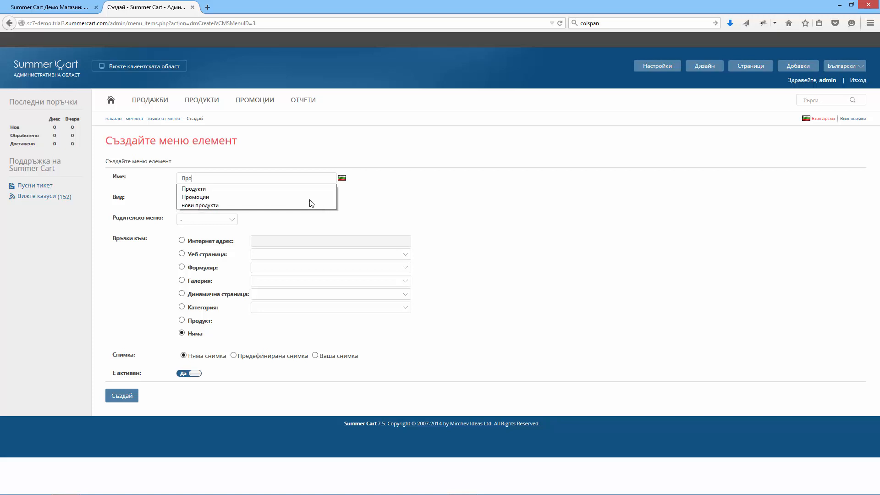
pyautogui.click(312, 203)
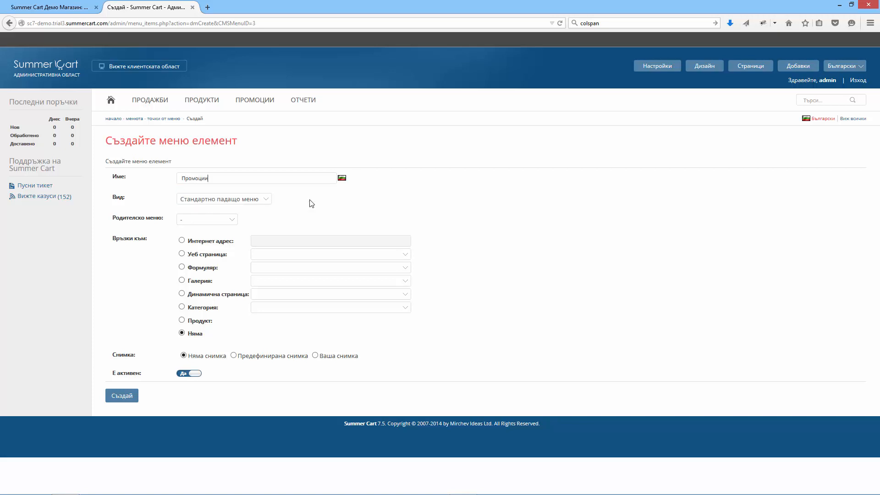
pyautogui.click(260, 201)
pyautogui.click(218, 232)
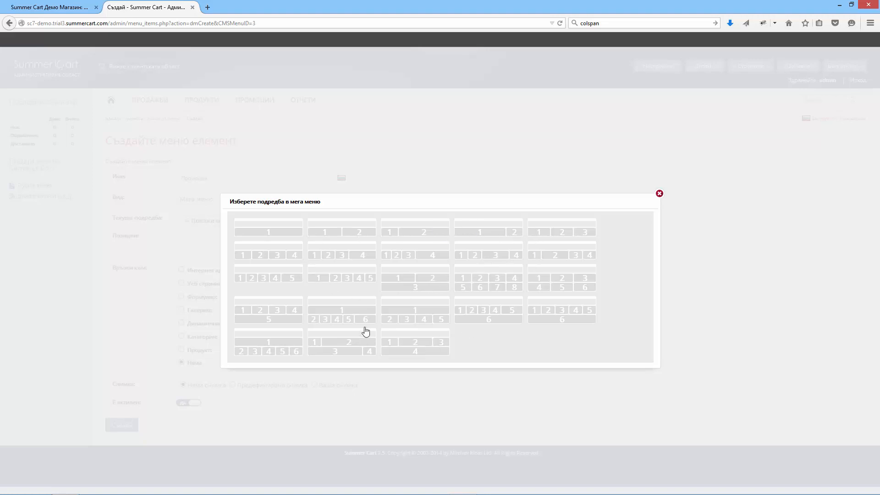
# - Examine the layout of the Промоции mega menu in the demo store and return to the layout selection
pyautogui.click(40, 7)
pyautogui.moveTo(493, 153)
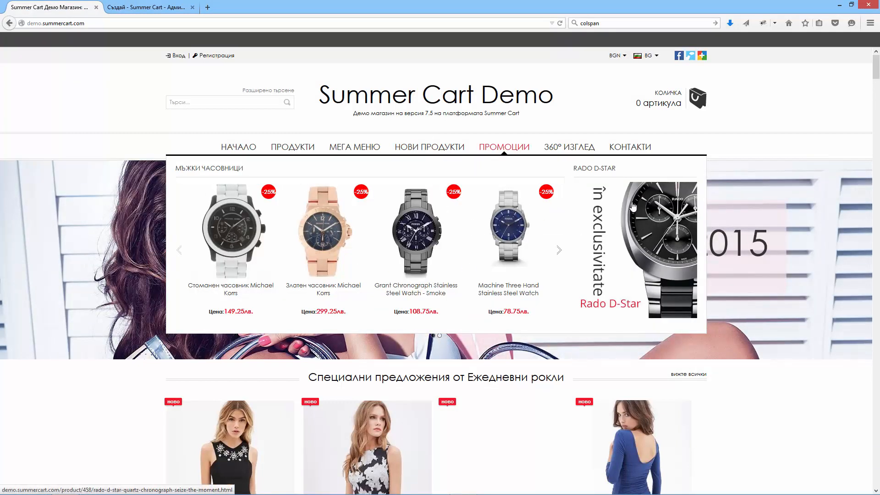
pyautogui.click(148, 8)
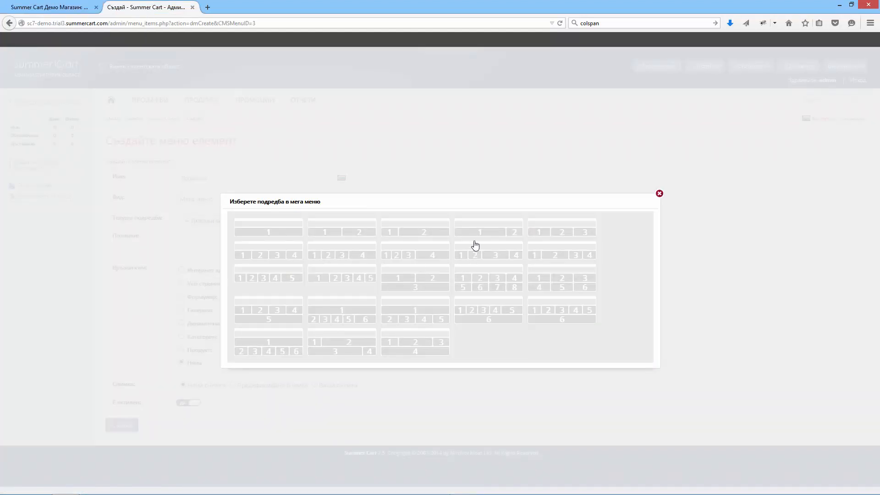
# - Choose the layout with a wide first and narrow second column, and fill position 1 with the Избрани продукти box titled Мъжки часовници
pyautogui.click(514, 235)
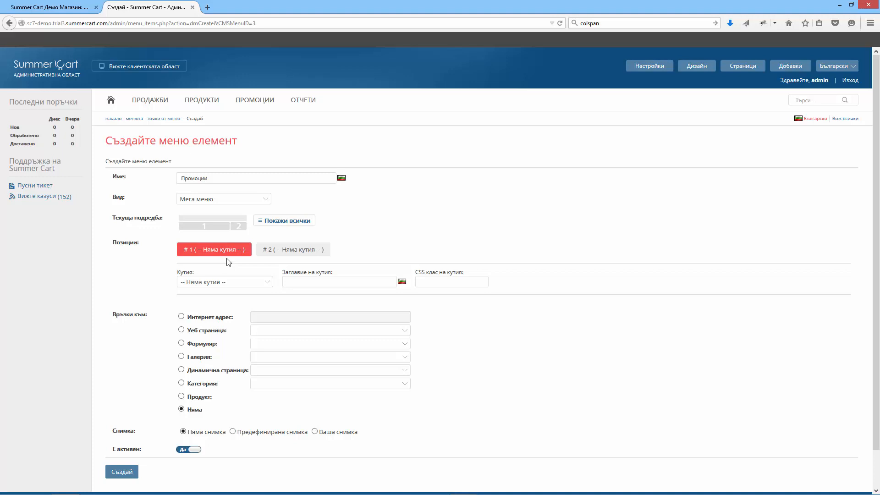
pyautogui.click(207, 282)
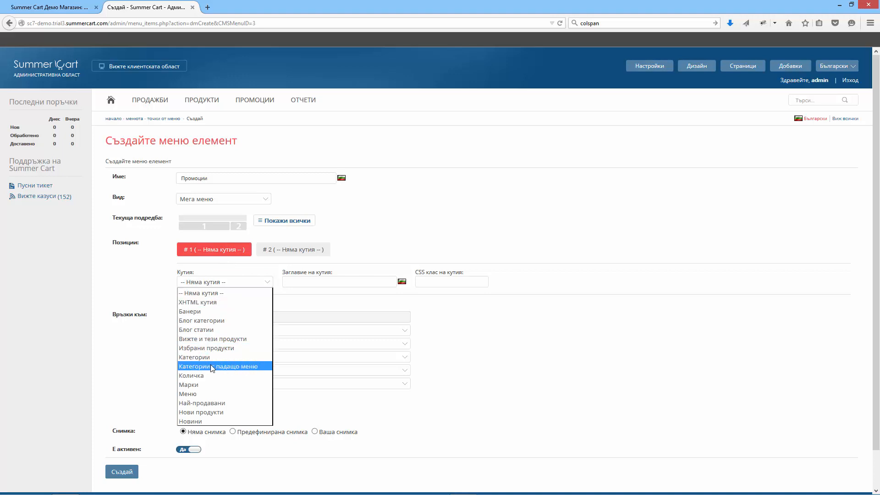
pyautogui.click(216, 348)
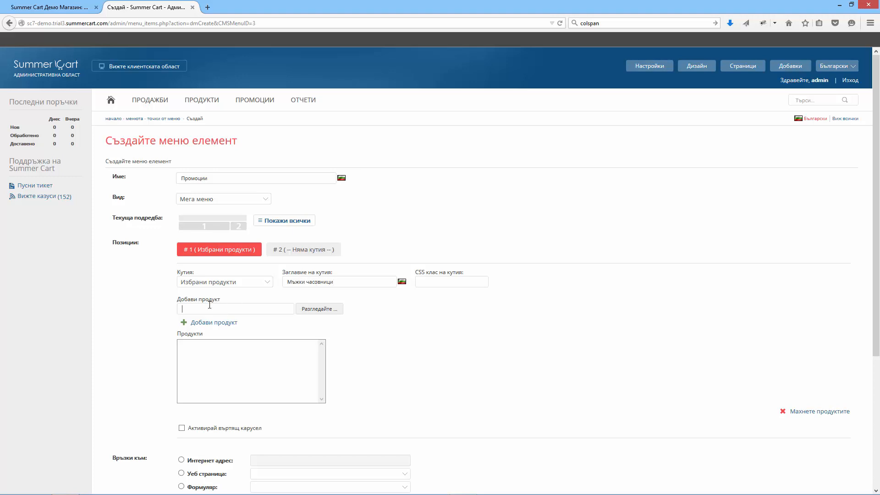
# - Find the products in the Мъжки watch category and add Стоманен часовник Michael Korrs to the box in position 1
pyautogui.click(317, 310)
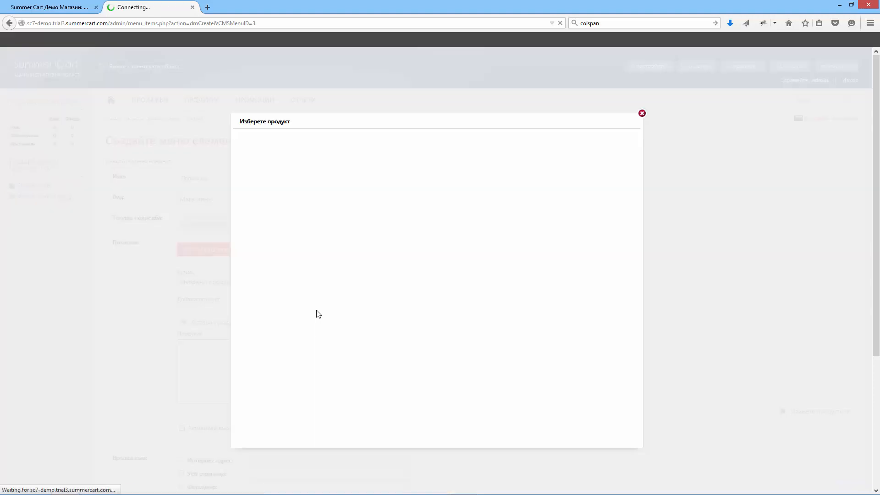
pyautogui.click(353, 159)
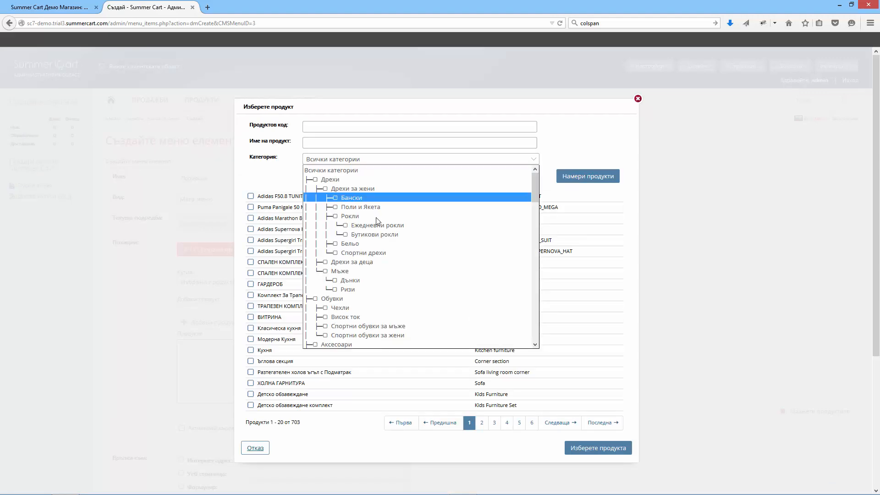
pyautogui.scroll(-5, 378, 224)
pyautogui.scroll(-6, 379, 226)
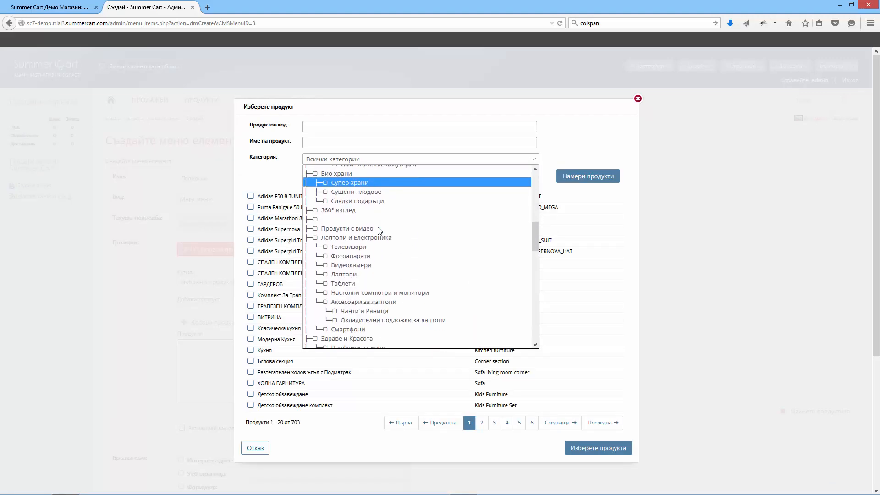
pyautogui.scroll(-5, 379, 232)
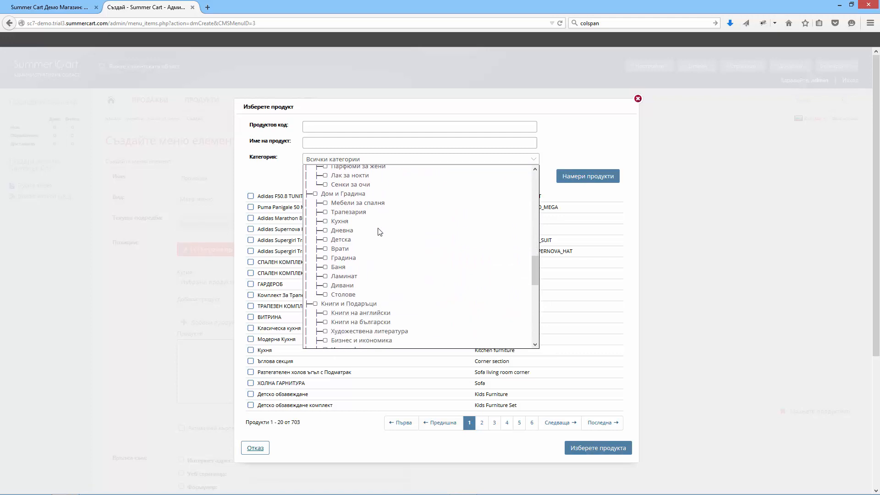
pyautogui.scroll(7, 379, 232)
pyautogui.scroll(4, 379, 231)
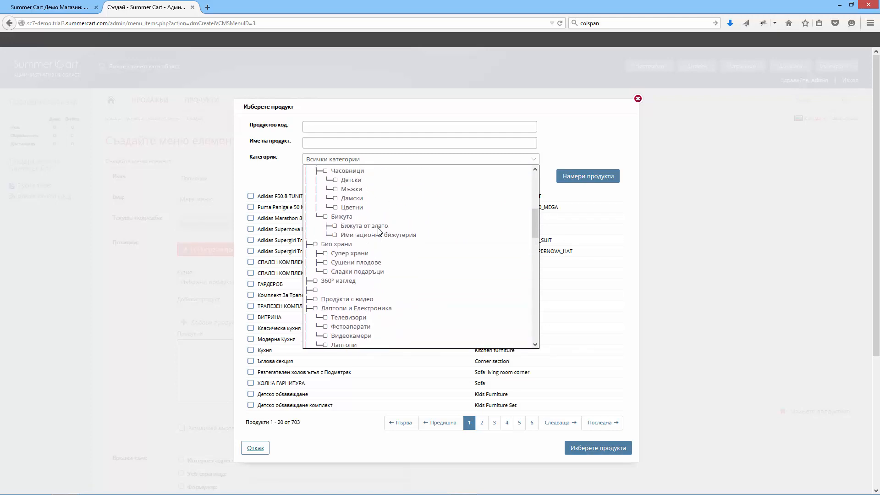
pyautogui.click(374, 226)
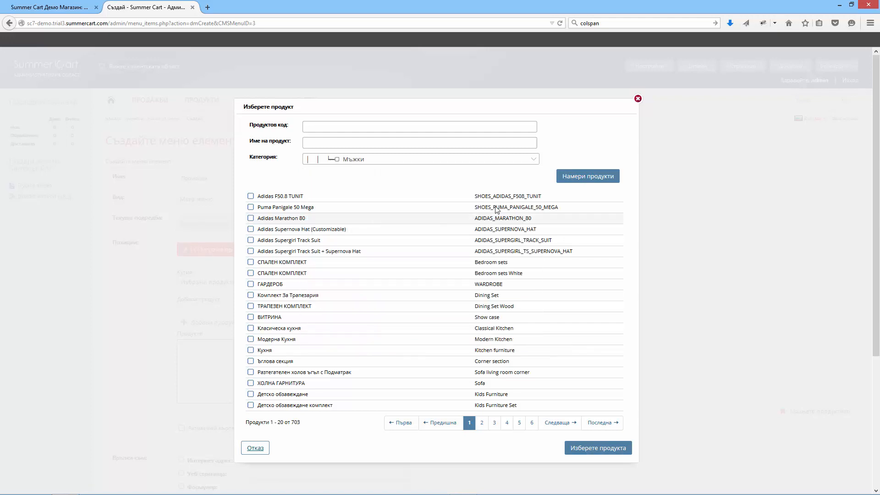
pyautogui.click(577, 177)
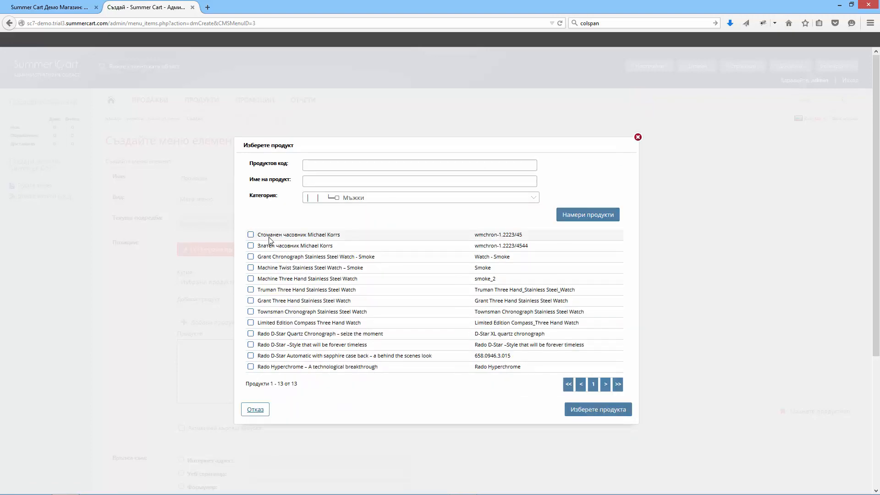
pyautogui.click(597, 408)
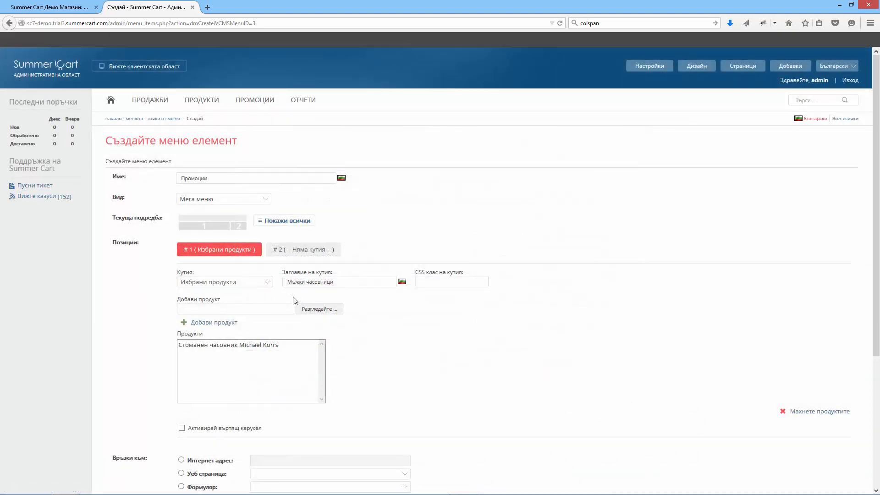
# - Add Machine Twist Stainless Steel Watch – Smoke from the Мъжки watch category to the Избрани продукти box in position 1
pyautogui.click(308, 316)
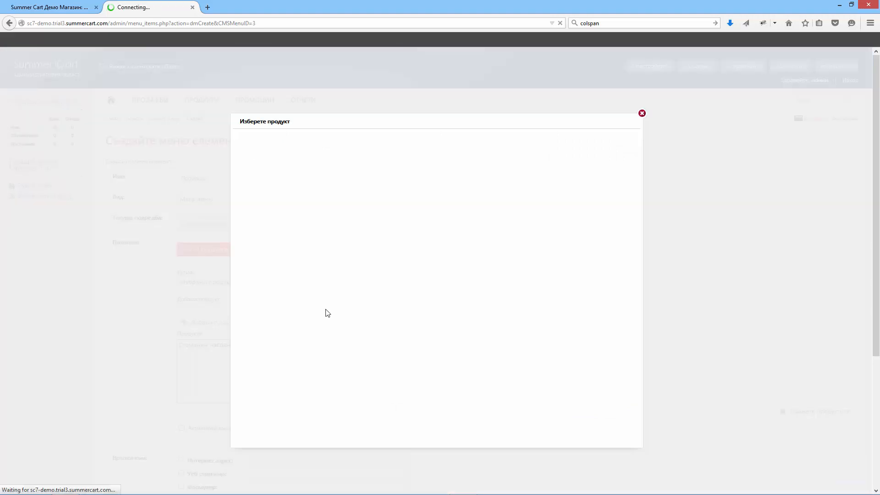
pyautogui.click(391, 160)
pyautogui.scroll(-10, 372, 219)
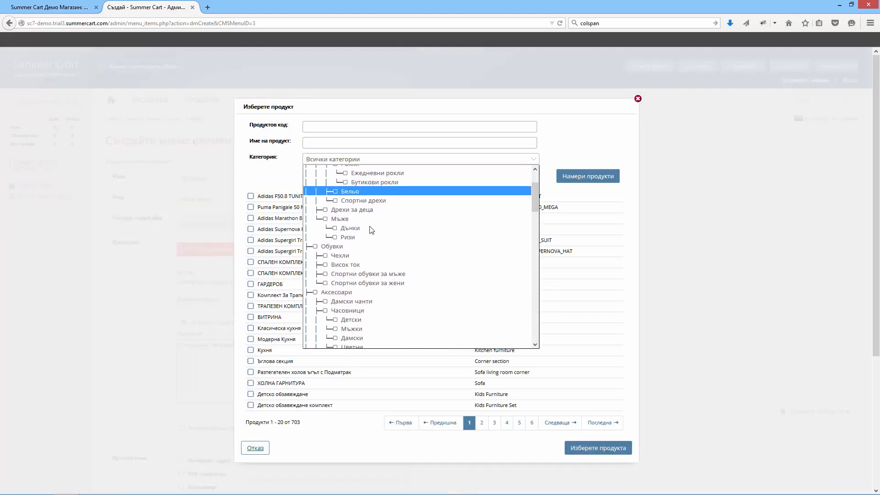
pyautogui.click(362, 274)
pyautogui.click(574, 179)
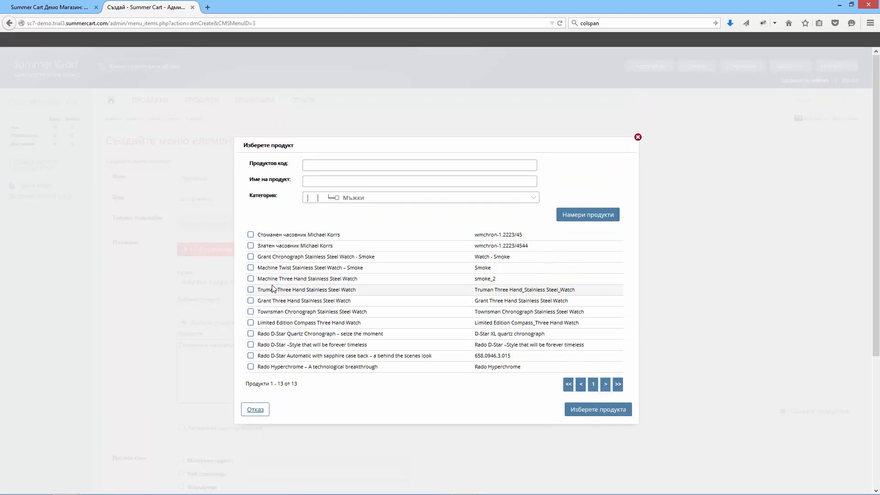
pyautogui.click(251, 268)
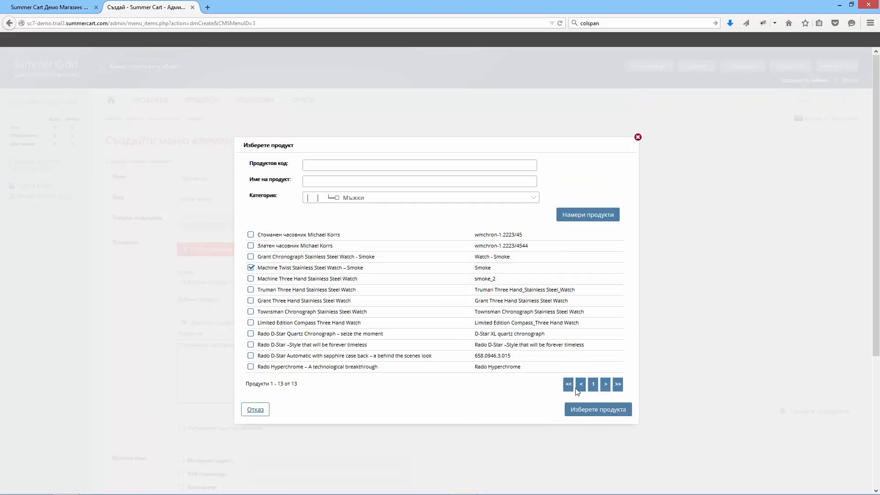
pyautogui.click(593, 410)
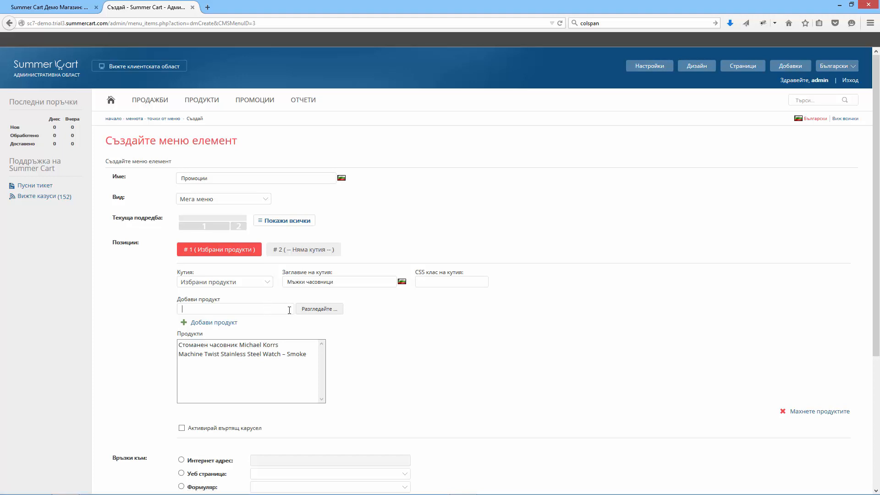
# - Add Townsman Chronograph Stainless Steel Watch from the Мъжки watch category to the box in position 1
pyautogui.click(308, 309)
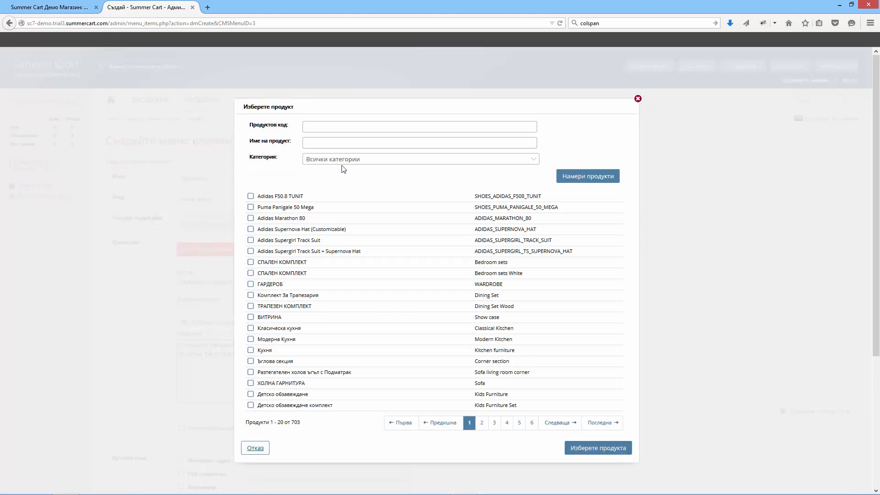
pyautogui.click(342, 164)
pyautogui.scroll(-5, 368, 252)
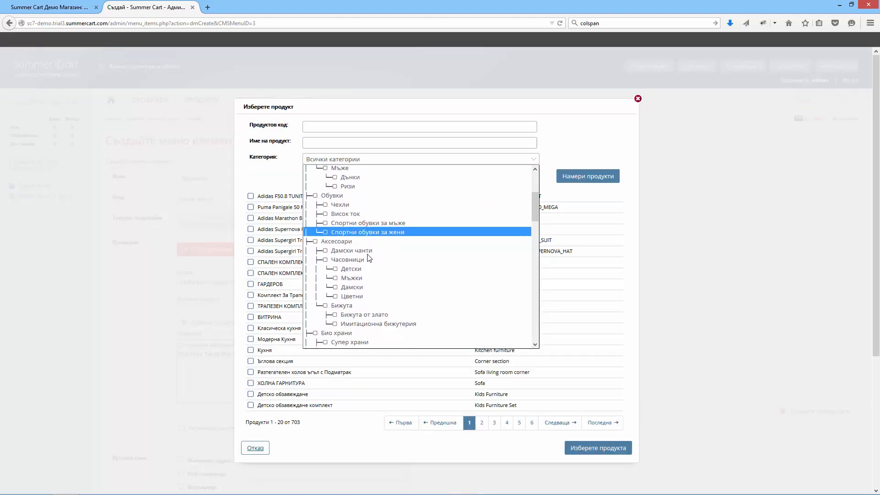
pyautogui.click(366, 277)
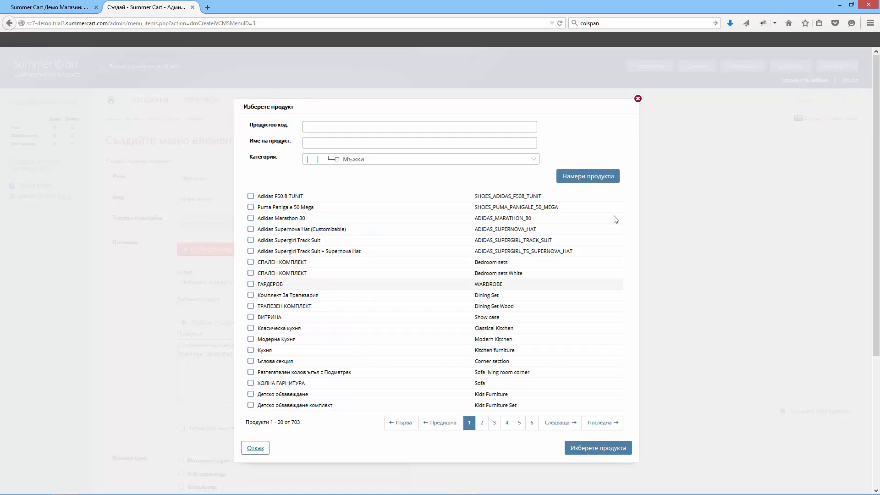
pyautogui.click(578, 177)
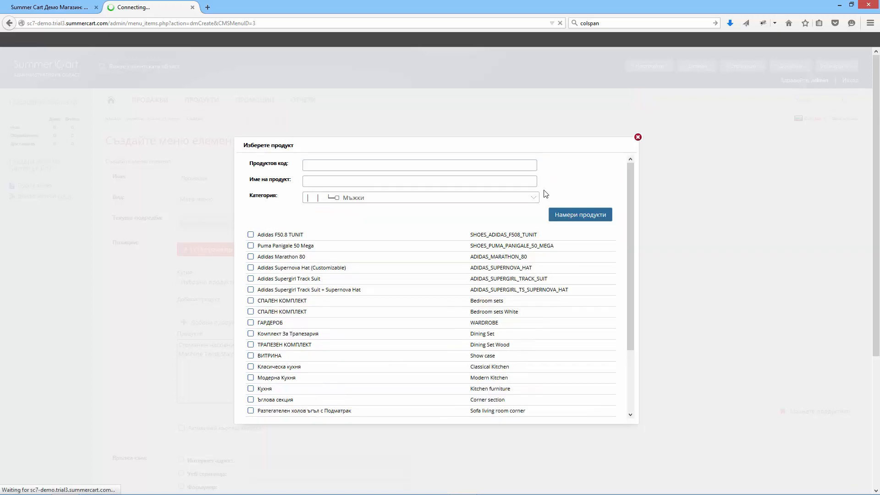
pyautogui.click(281, 312)
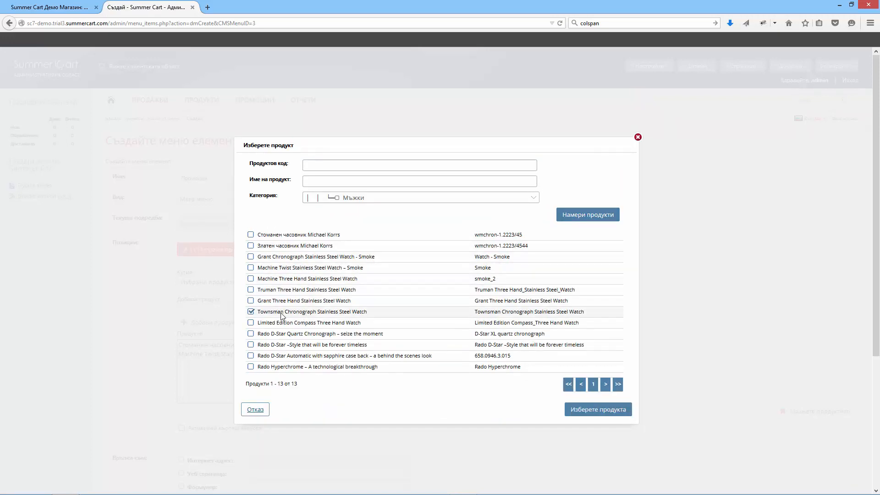
pyautogui.click(622, 414)
# - Add Limited Edition Compass Three Hand Watch from the Мъжки watch category to the box in position 1
pyautogui.click(319, 310)
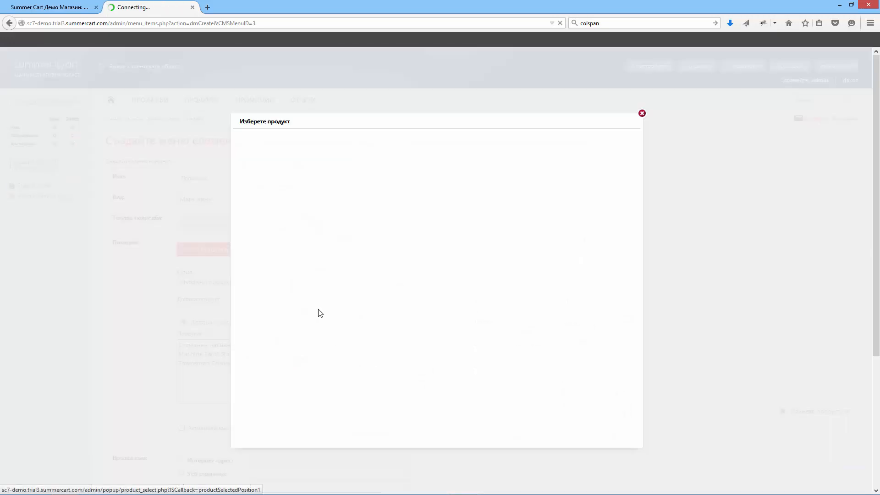
pyautogui.click(340, 163)
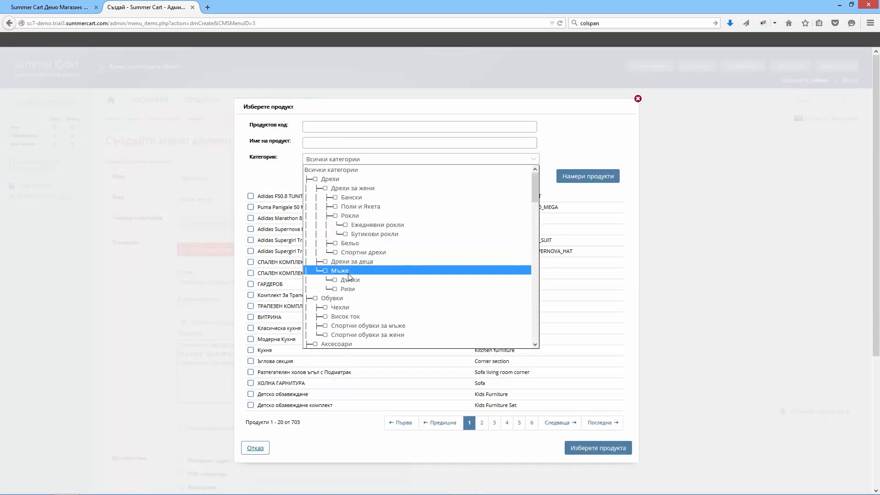
pyautogui.scroll(-4, 351, 275)
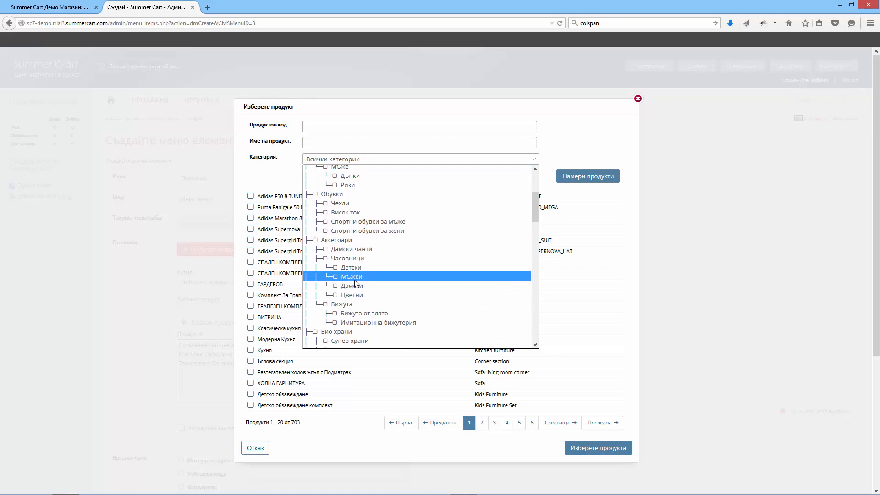
pyautogui.click(352, 276)
pyautogui.click(583, 180)
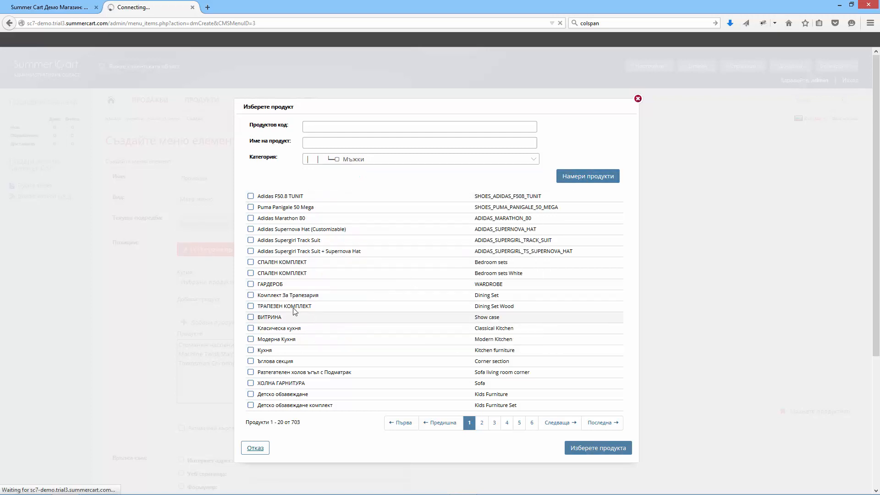
pyautogui.click(264, 323)
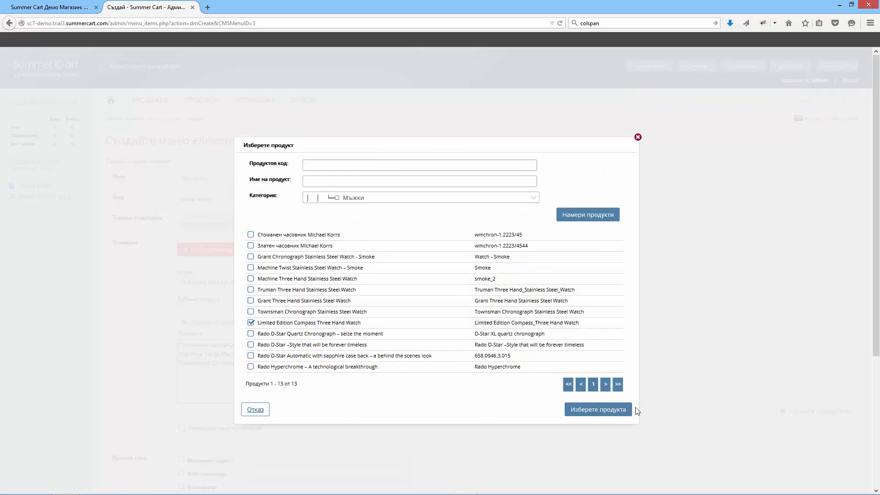
pyautogui.click(608, 410)
# - Fill position 2 of the Промоции mega menu with an XHTML кутия box
pyautogui.scroll(-2, 372, 356)
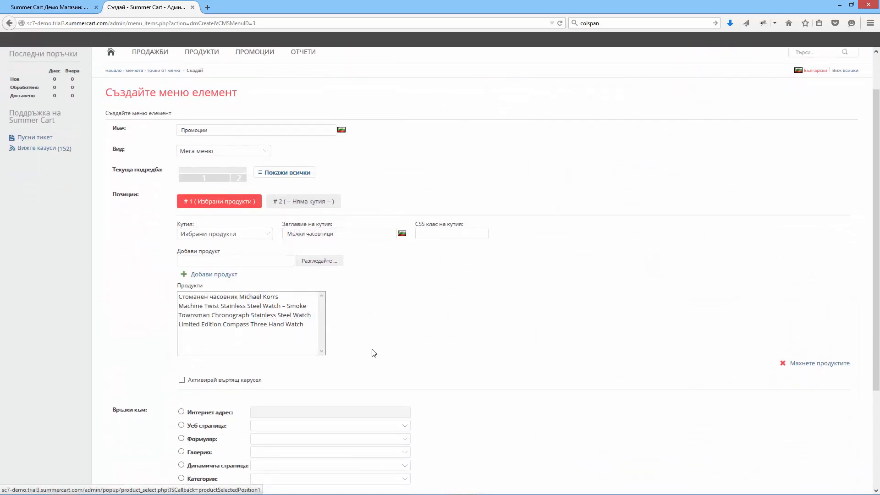
pyautogui.click(304, 204)
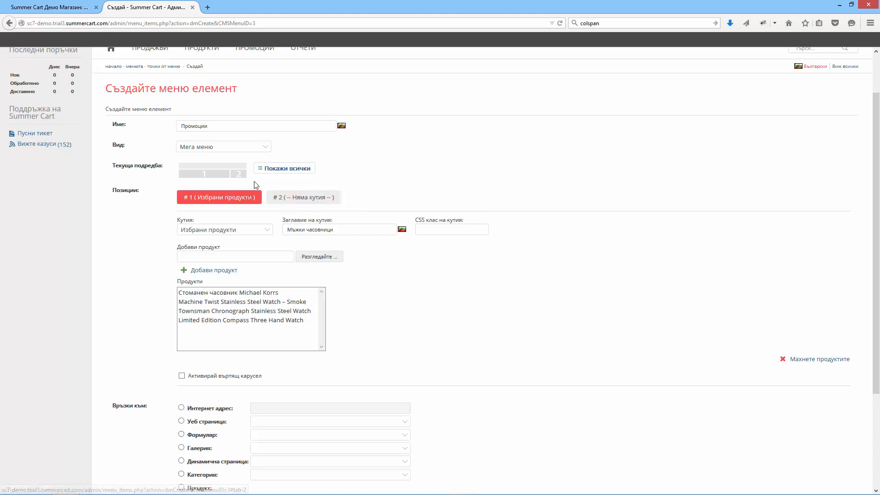
pyautogui.click(307, 198)
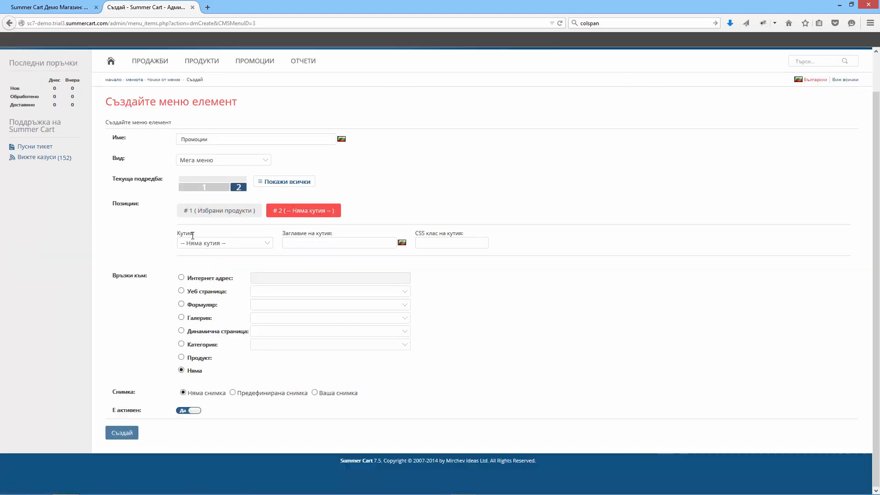
pyautogui.click(201, 244)
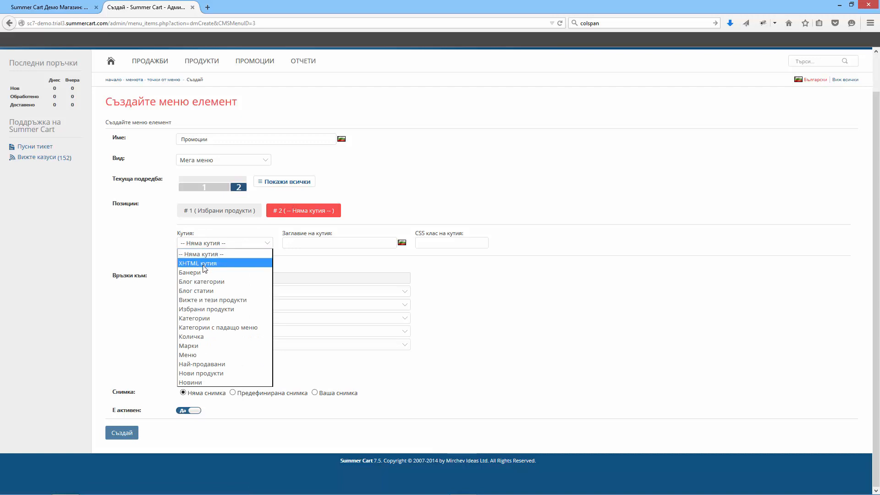
pyautogui.click(205, 264)
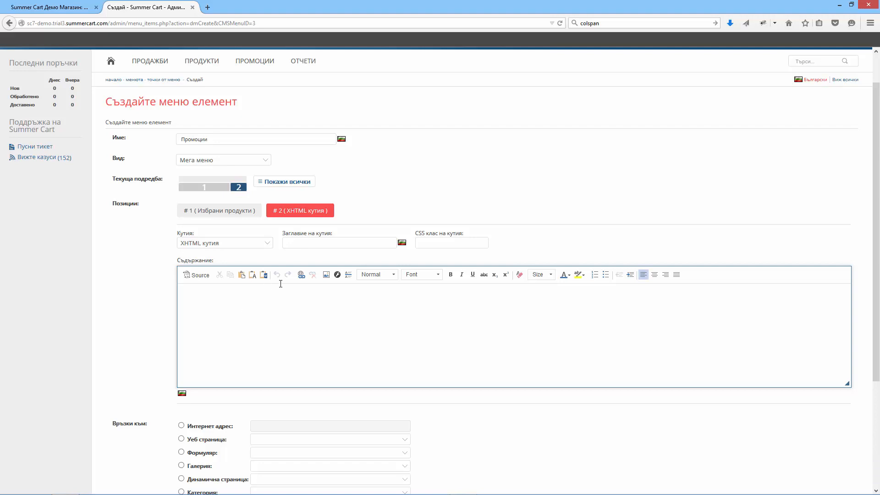
# - Upload 3_ro.jpg from the desktop and insert it as an image in the content of the position 2 XHTML box
pyautogui.click(327, 275)
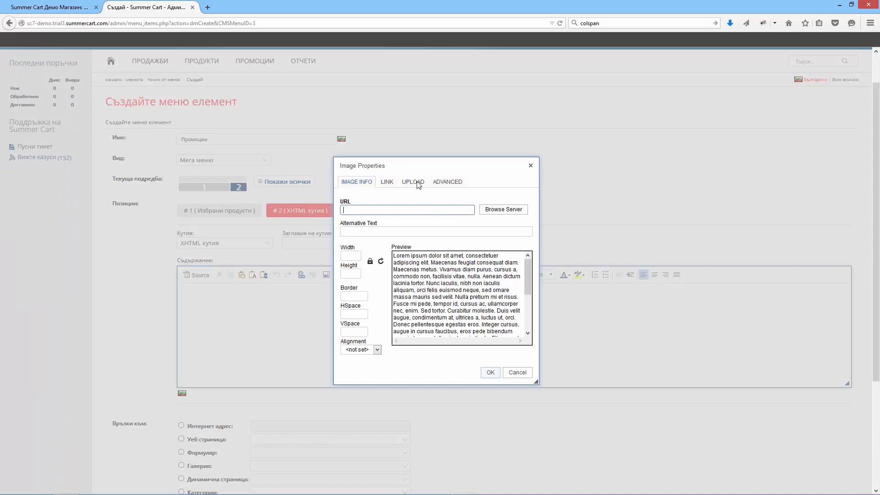
pyautogui.click(417, 182)
pyautogui.click(369, 211)
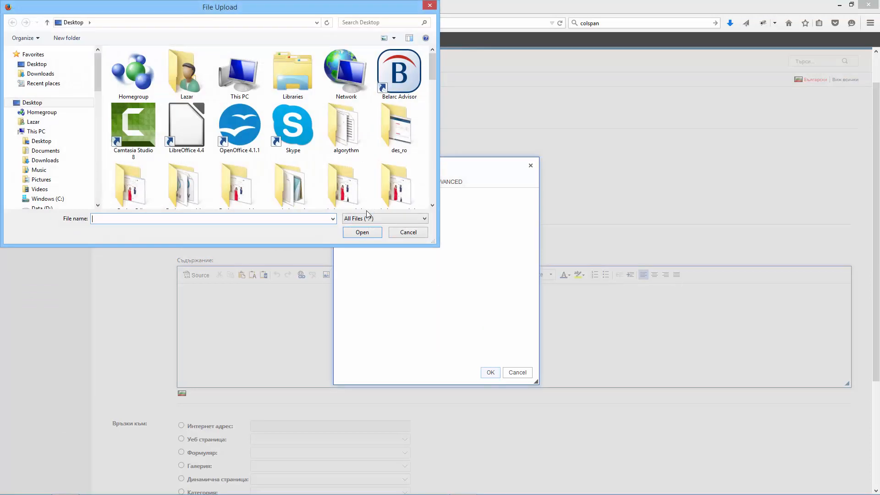
pyautogui.moveTo(431, 73); pyautogui.dragTo(433, 114)
pyautogui.click(133, 89)
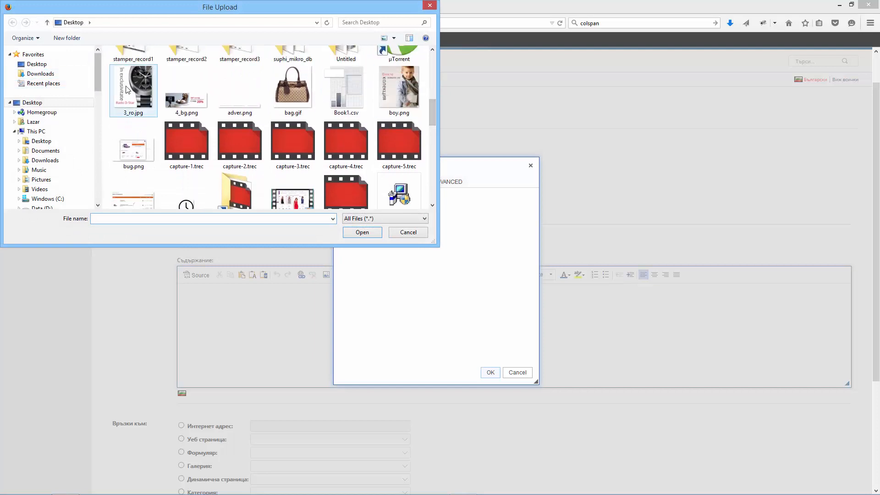
pyautogui.click(363, 233)
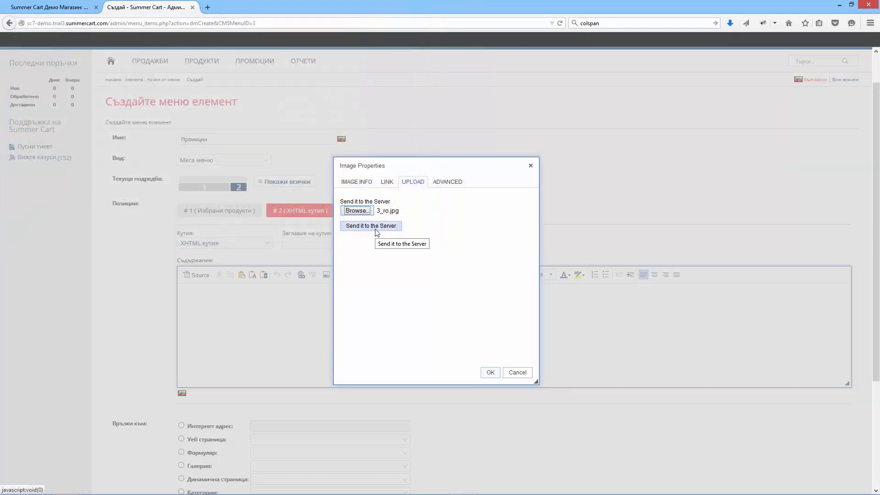
pyautogui.click(374, 227)
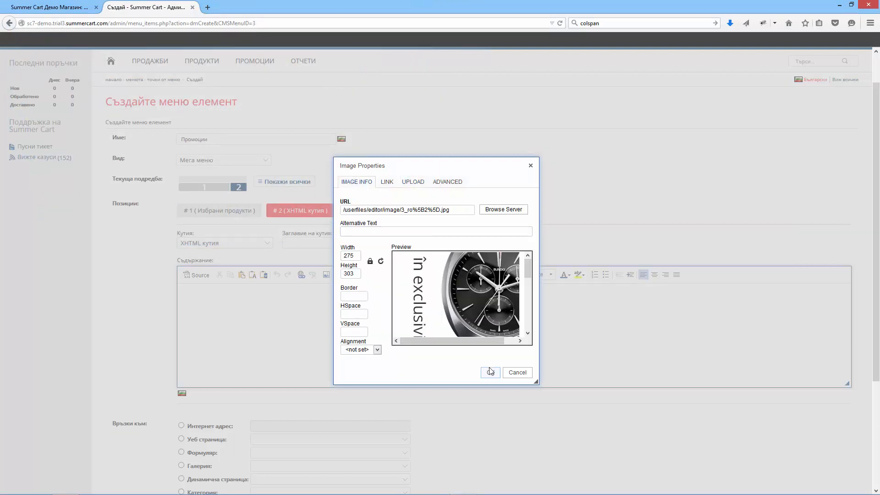
pyautogui.click(491, 371)
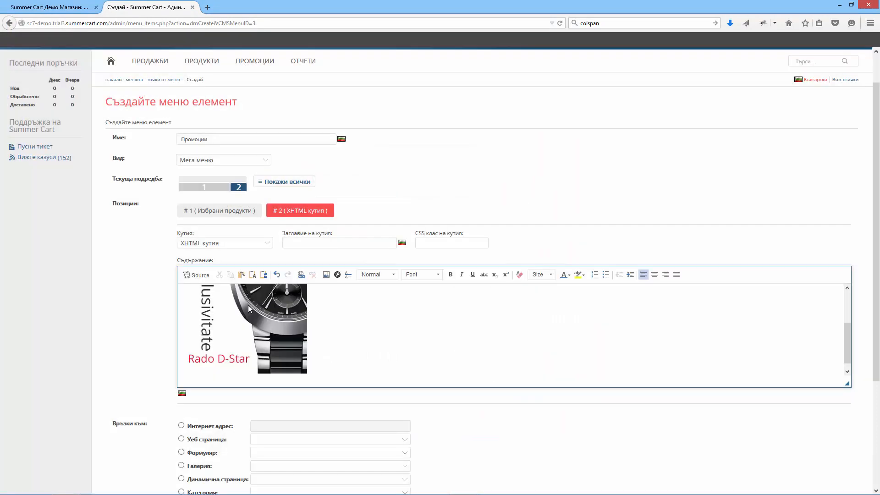
pyautogui.scroll(-1, 249, 306)
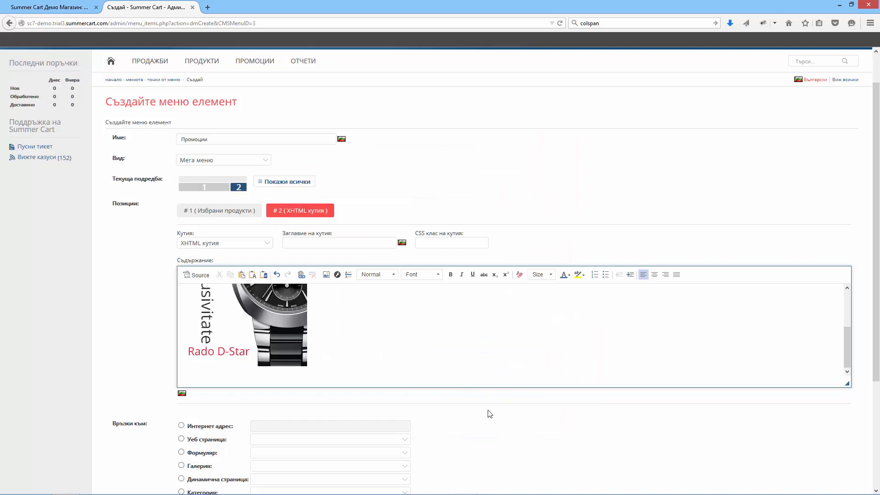
# - Create the Промоции menu item and check its mega menu in the trial store's client area
pyautogui.scroll(-3, 490, 414)
pyautogui.click(118, 433)
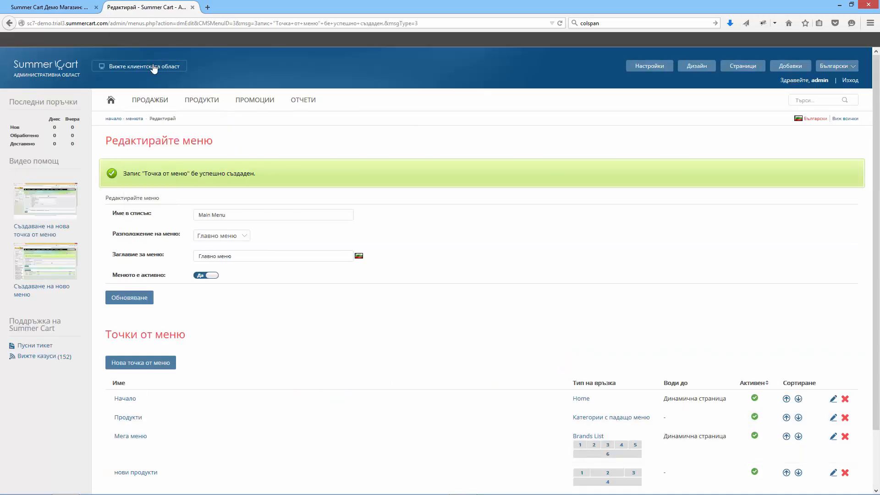
pyautogui.click(154, 68)
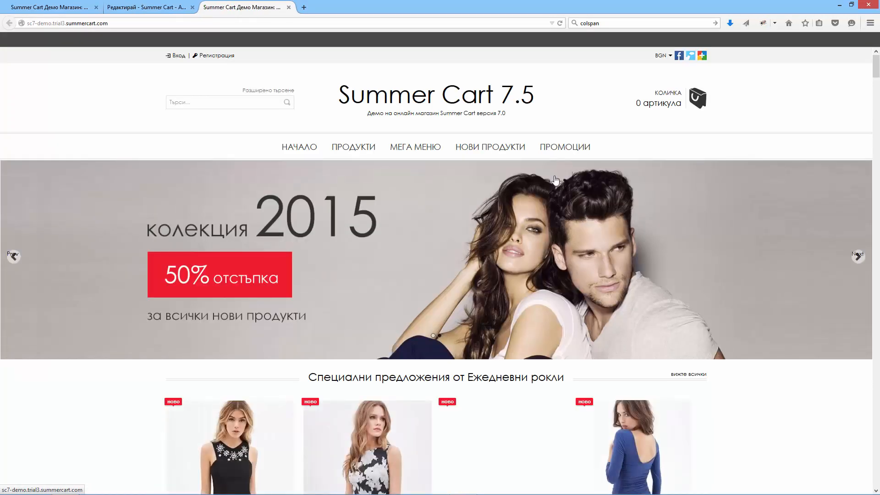
pyautogui.moveTo(562, 150)
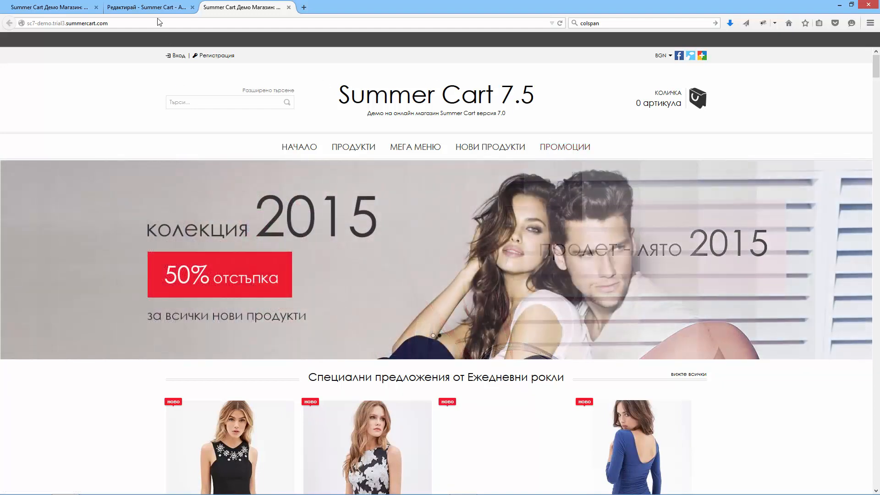
# - Examine the 360° изглед mega menu in the demo store and return to the Main Menu editing page
pyautogui.click(146, 8)
pyautogui.click(67, 8)
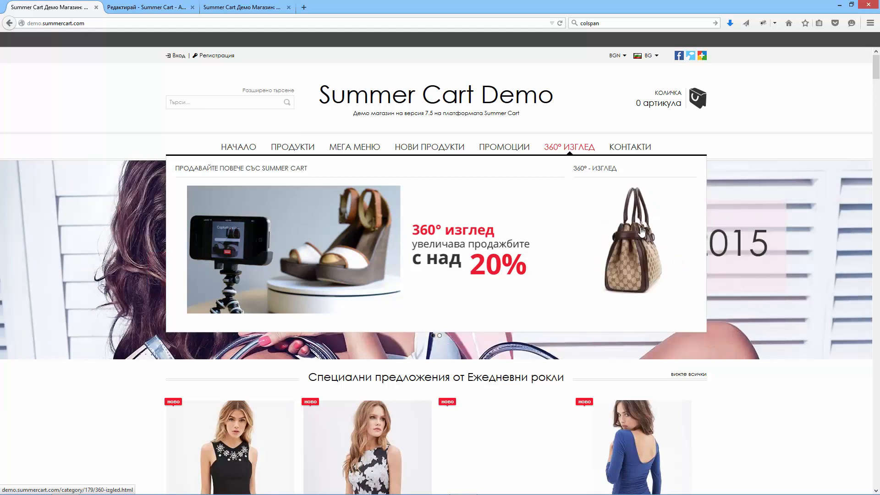
pyautogui.click(161, 6)
# - Start a new Main Menu item and look at the demo store's menu bar again before filling in the form
pyautogui.scroll(-2, 500, 385)
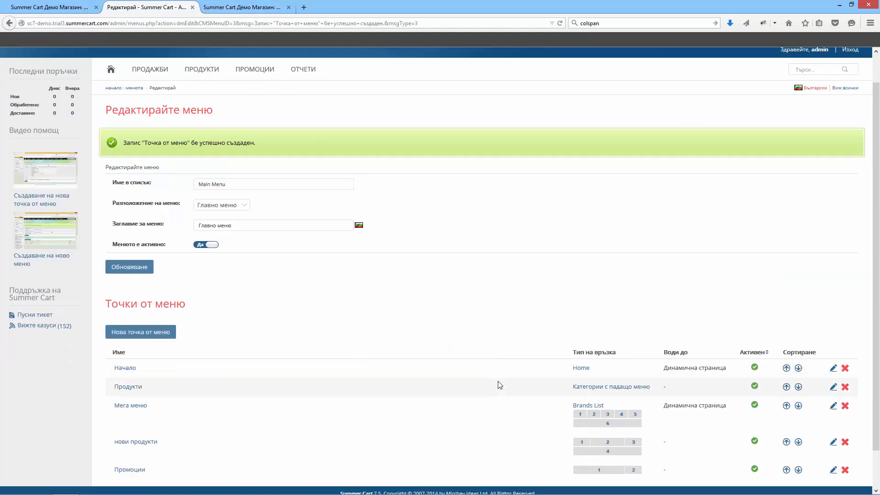
pyautogui.click(160, 300)
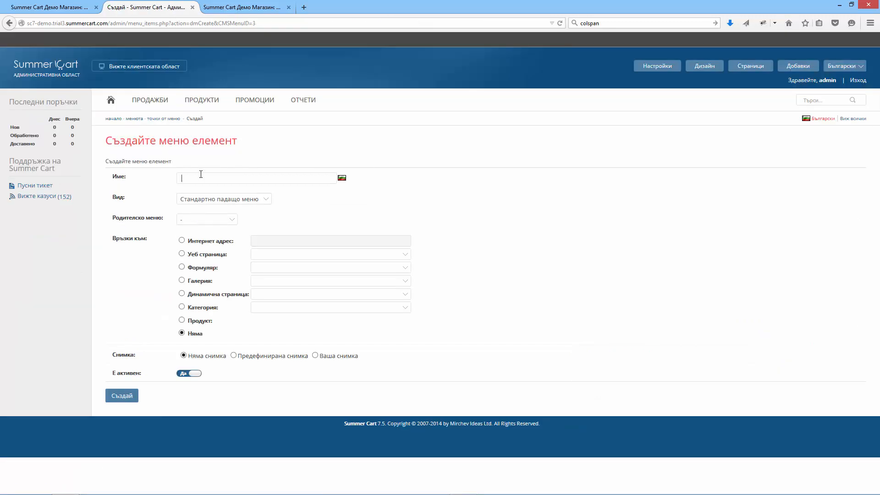
pyautogui.click(49, 7)
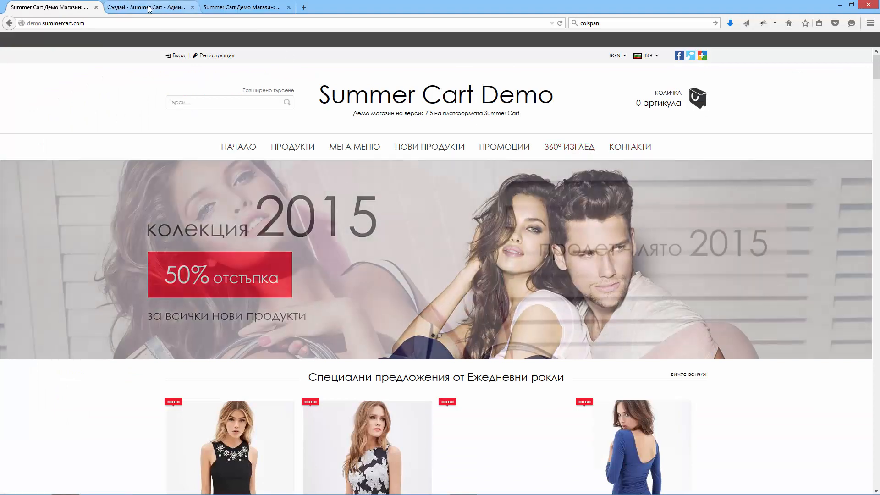
pyautogui.click(155, 11)
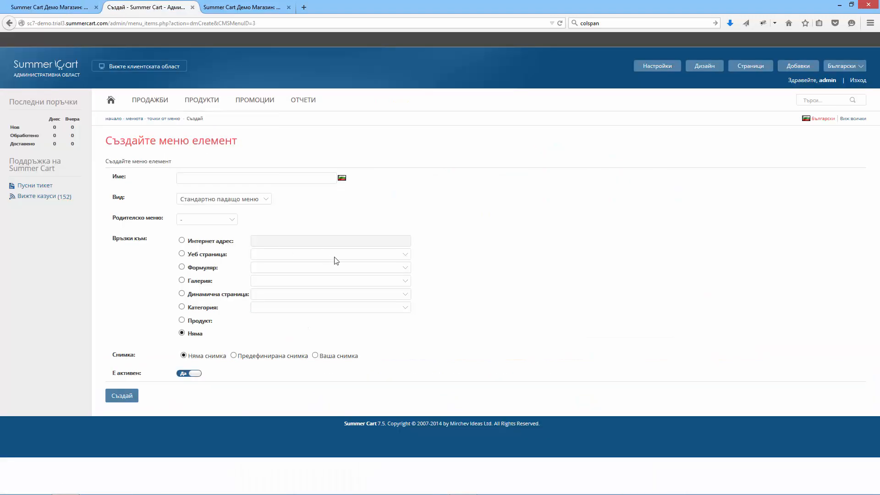
# - Name the new menu item "360 изглед", make it a Мега меню, and choose the layout with a wide position 1 and narrow position 2
pyautogui.write('360')
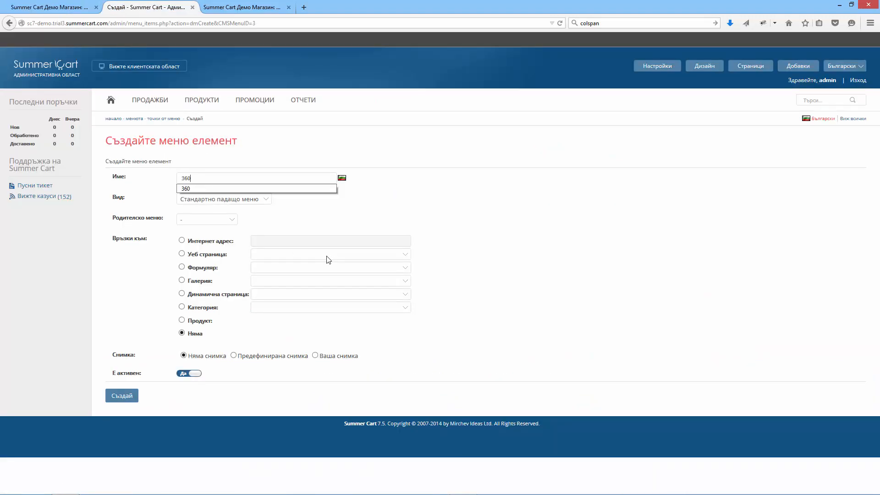
pyautogui.write(' изглед')
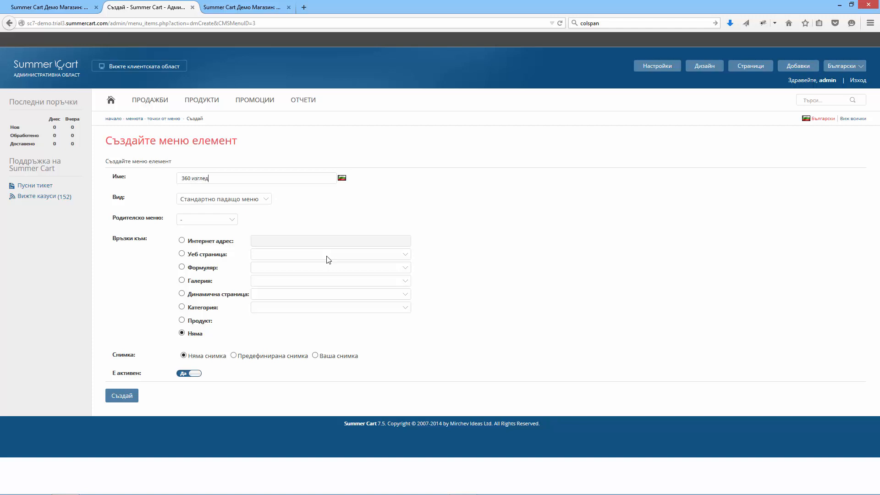
pyautogui.click(265, 200)
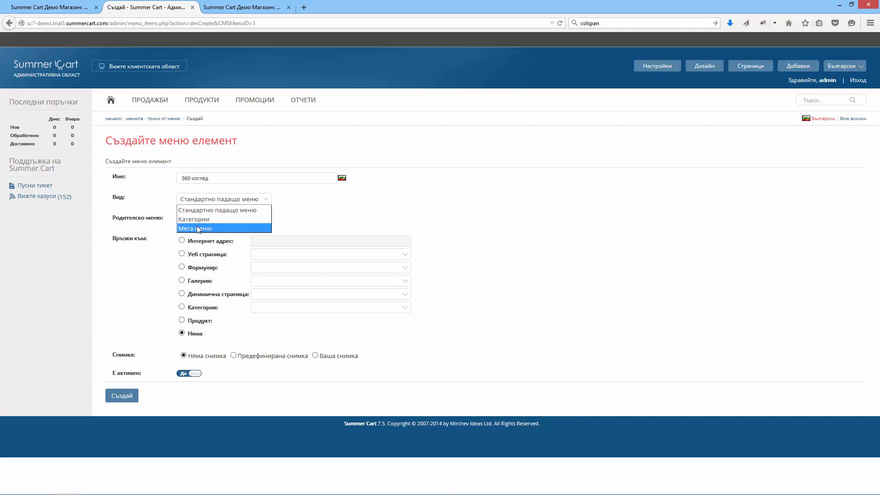
pyautogui.click(196, 229)
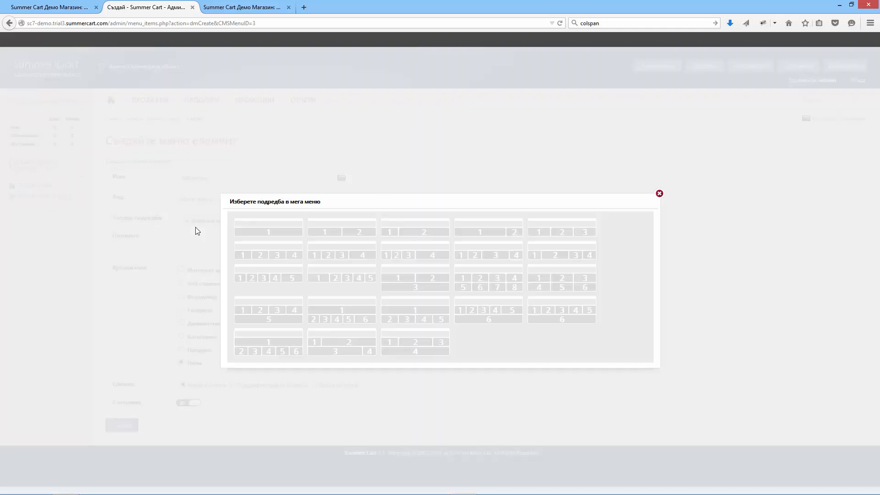
pyautogui.click(487, 235)
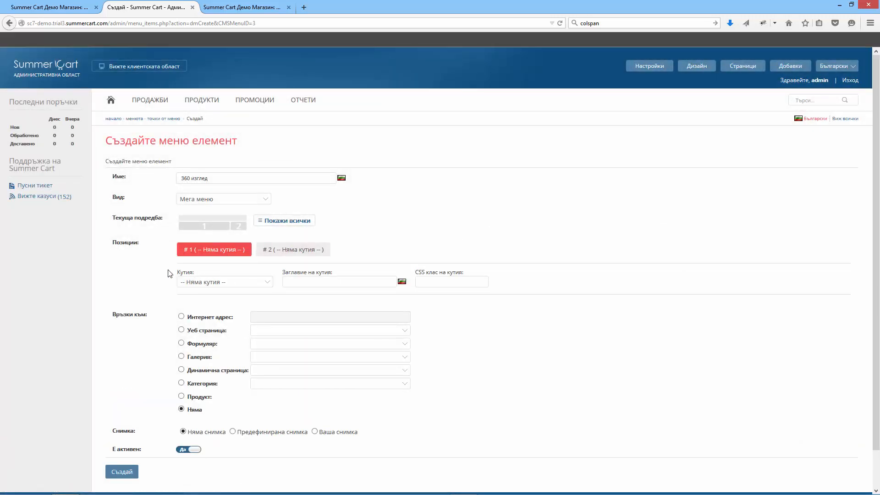
# - Assign an XHTML кутия to position 1, then upload 4_bg.png from the desktop and insert it in the box content
pyautogui.click(188, 284)
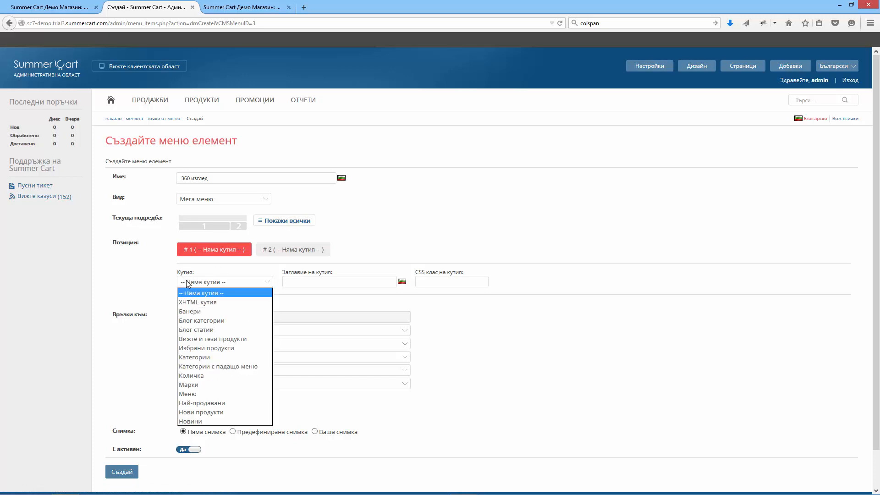
pyautogui.click(190, 303)
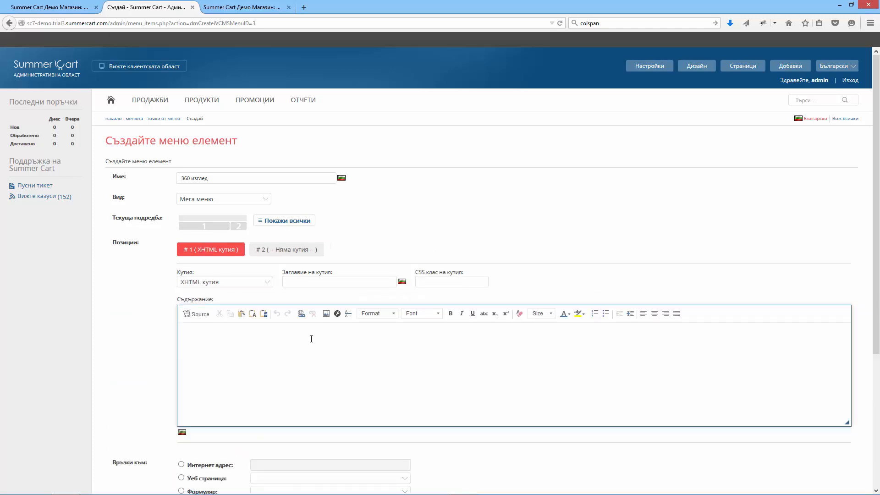
pyautogui.click(326, 316)
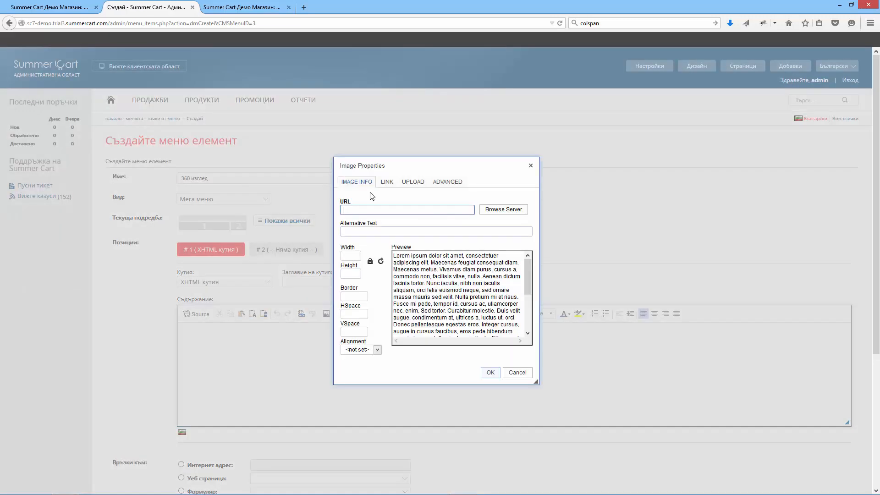
pyautogui.click(417, 184)
pyautogui.click(356, 211)
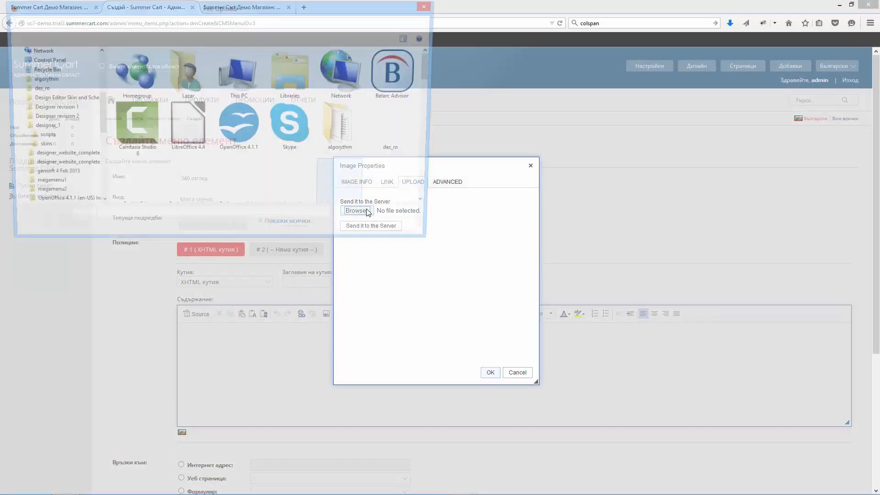
pyautogui.scroll(-5, 232, 159)
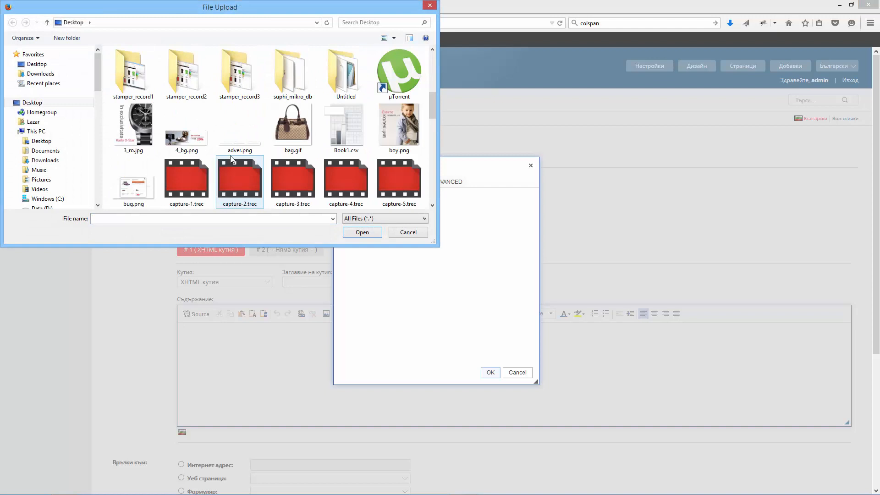
pyautogui.doubleClick(195, 139)
pyautogui.click(382, 228)
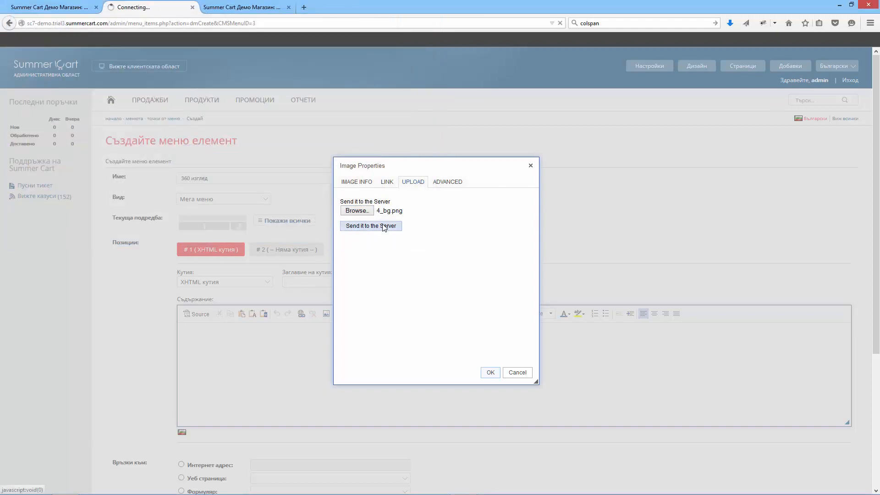
pyautogui.click(490, 373)
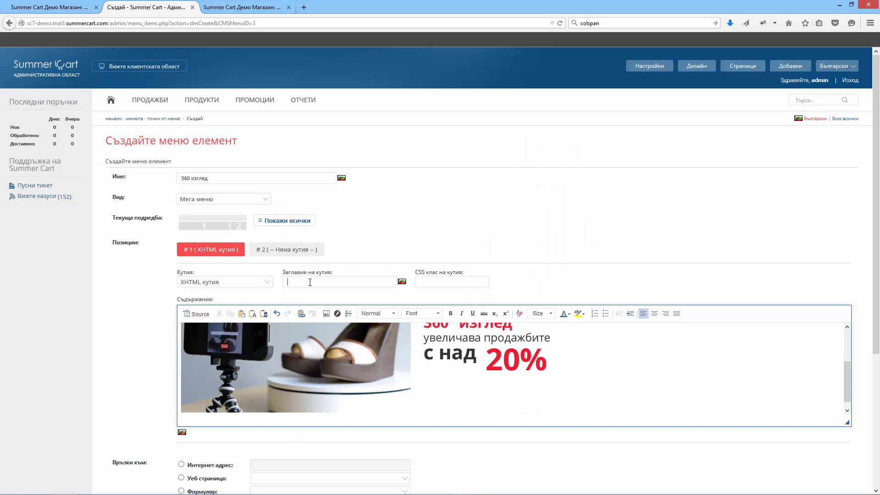
# - Title the position 1 box "Продавайте повече със Summer Cart", copying the heading from the demo store's 360° изглед mega menu
pyautogui.click(50, 7)
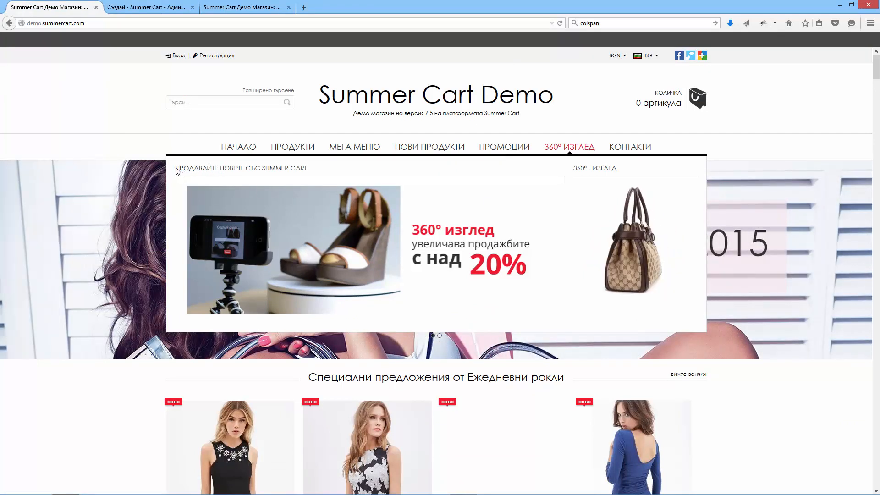
pyautogui.moveTo(177, 168); pyautogui.dragTo(320, 173)
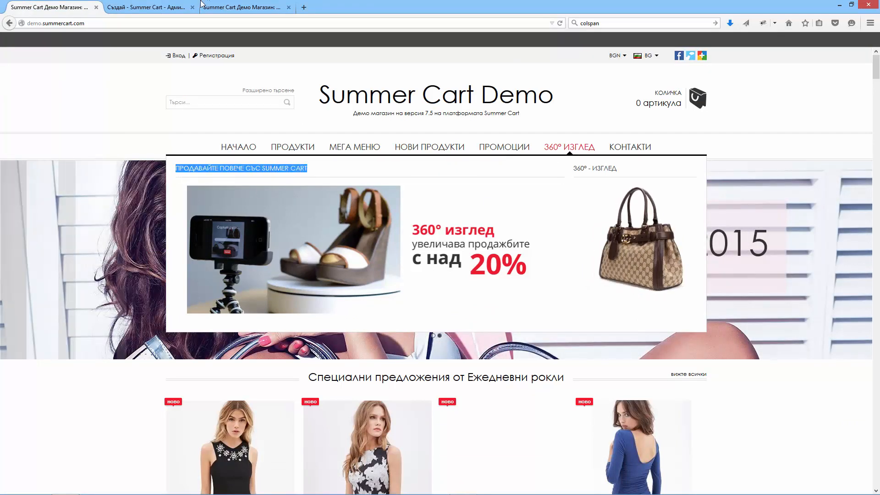
pyautogui.click(168, 7)
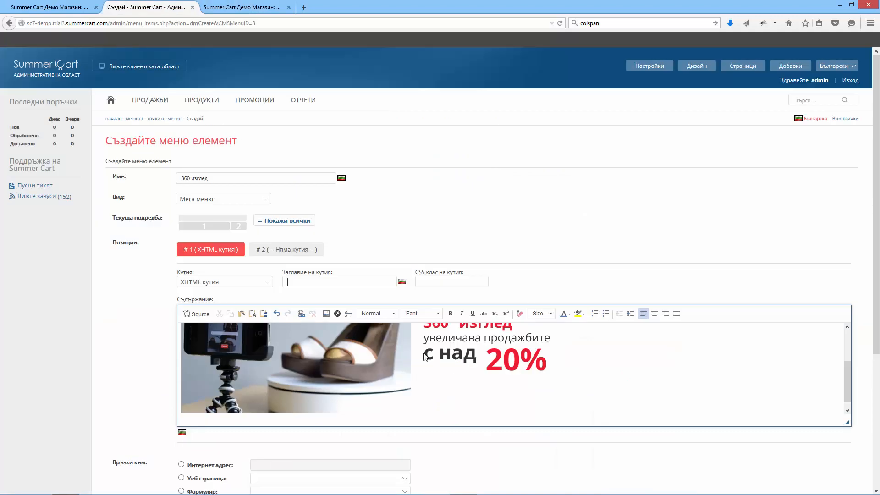
pyautogui.write('Продавайте повече със Summer Cart')
pyautogui.scroll(-5, 299, 321)
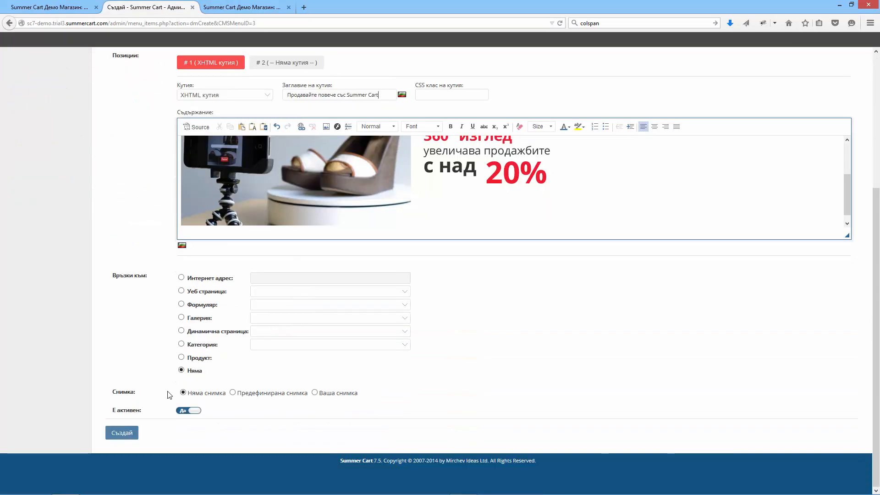
pyautogui.scroll(3, 418, 338)
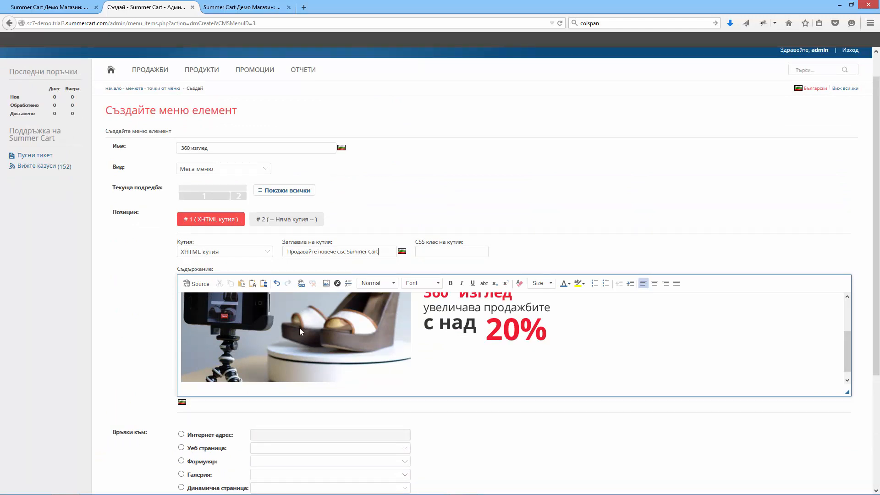
# - Open the Висок ток category under Обувки in the demo store and copy its page address
pyautogui.click(79, 7)
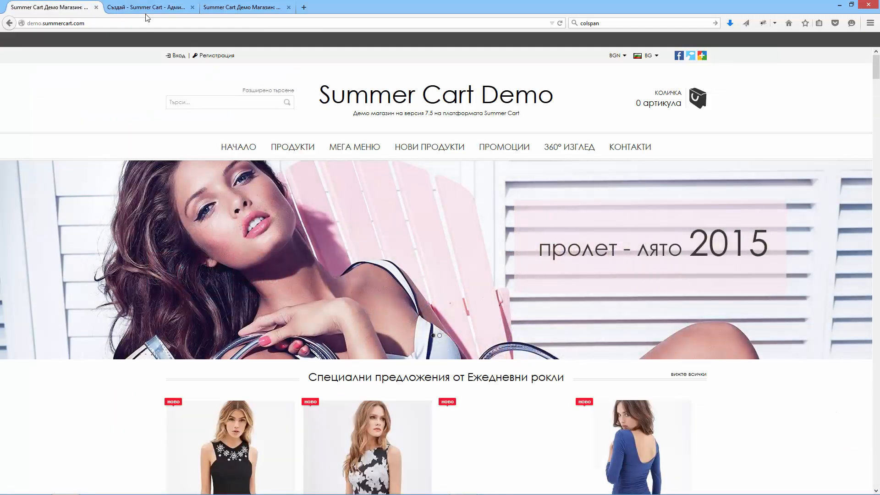
pyautogui.moveTo(298, 152)
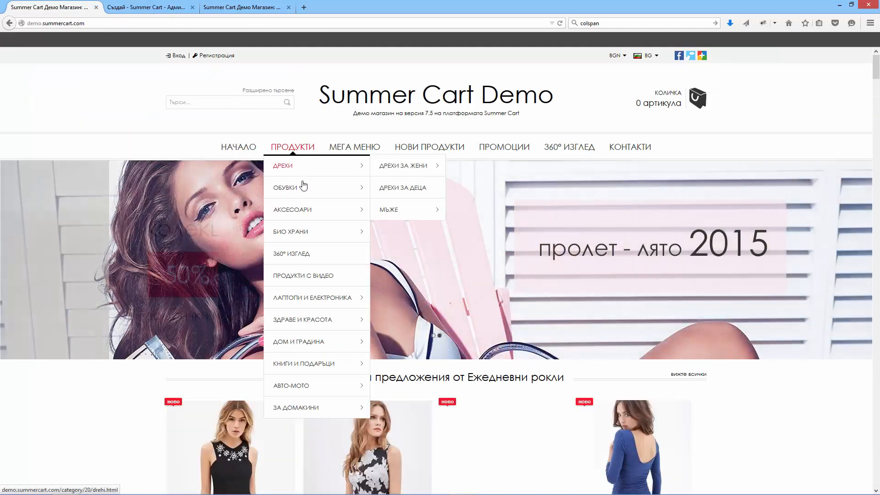
pyautogui.moveTo(336, 190)
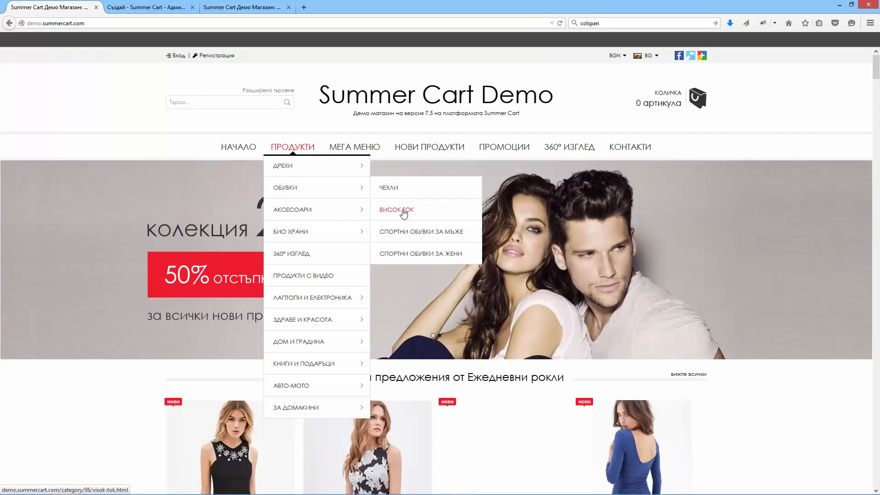
pyautogui.click(405, 212)
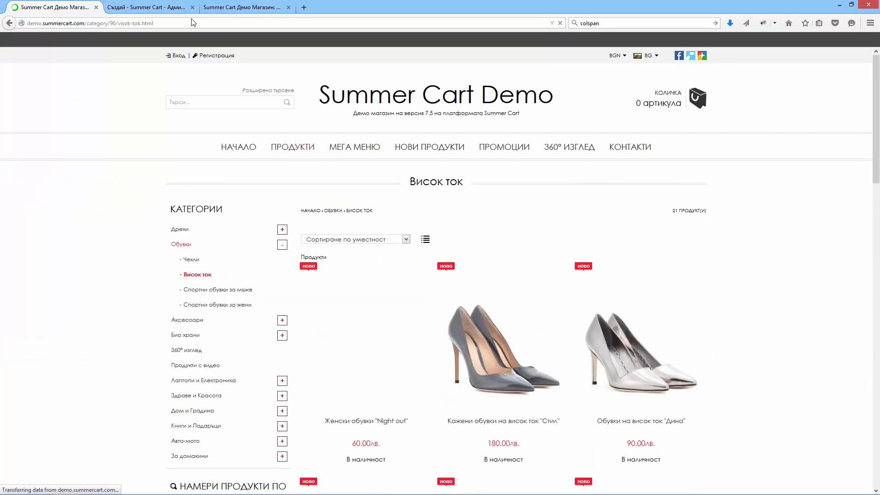
pyautogui.click(193, 23)
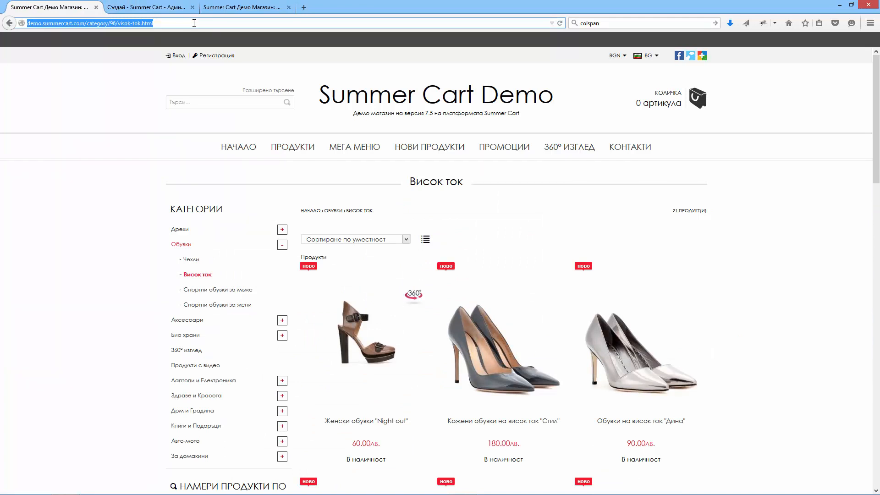
# - Link the image in the position 1 box to the copied Висок ток category address
pyautogui.click(141, 5)
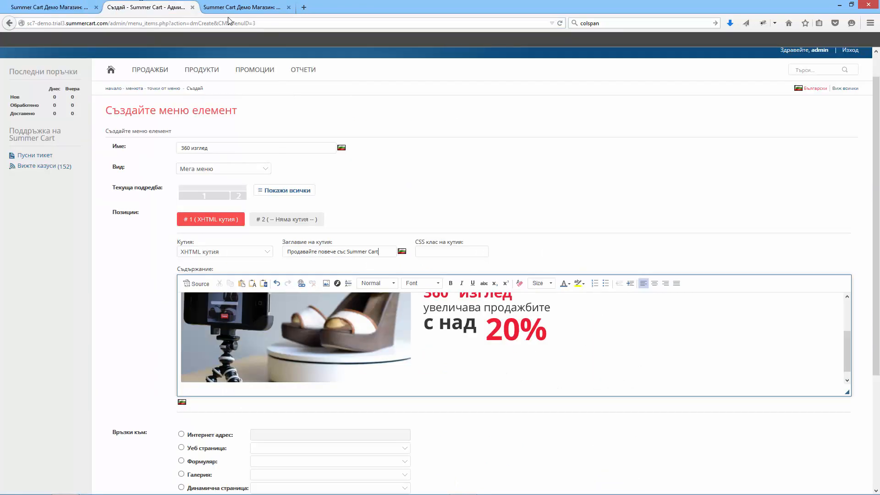
pyautogui.click(311, 325)
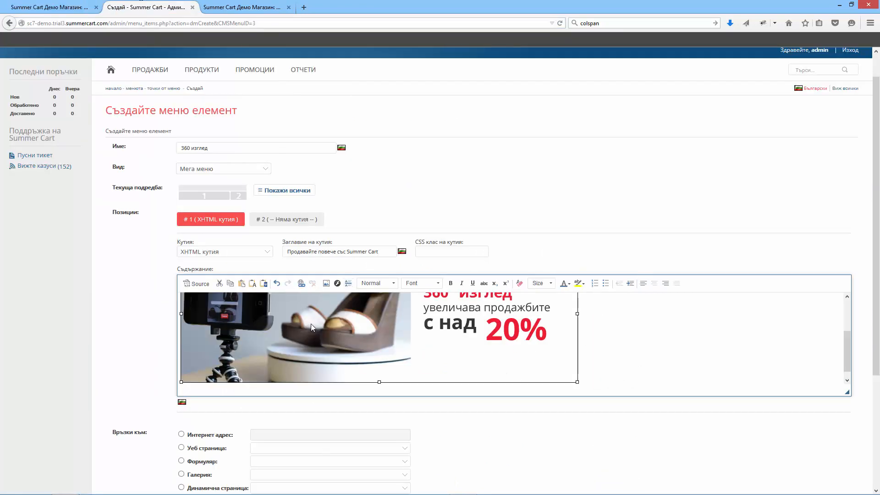
pyautogui.click(301, 283)
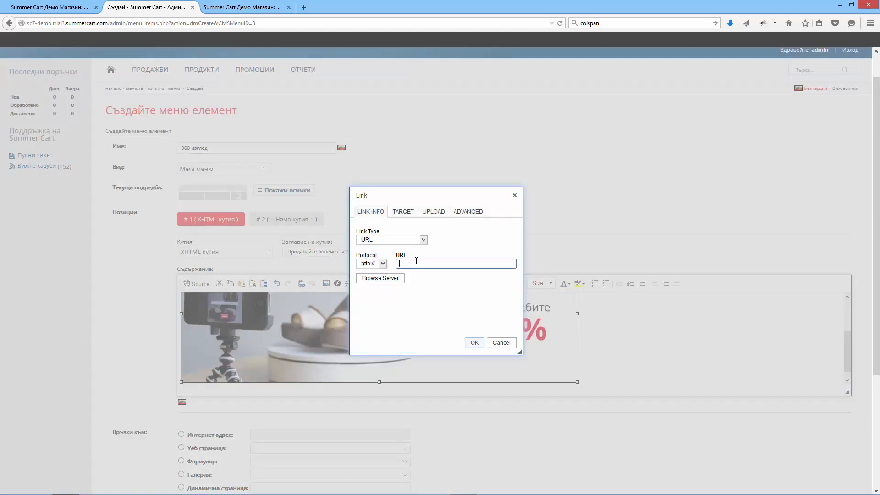
pyautogui.hotkey('ctrl', 'v')
pyautogui.click(473, 344)
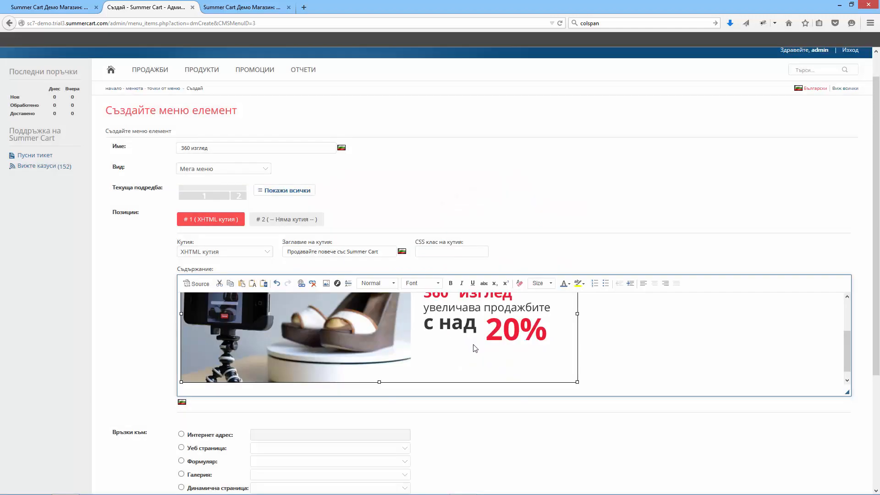
# - Assign an XHTML кутия to position 2 of the mega menu
pyautogui.scroll(-3, 323, 260)
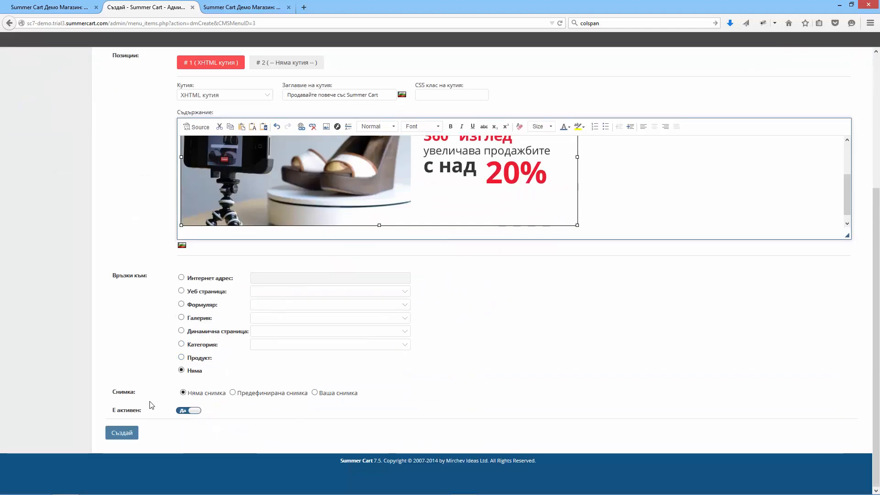
pyautogui.scroll(4, 245, 307)
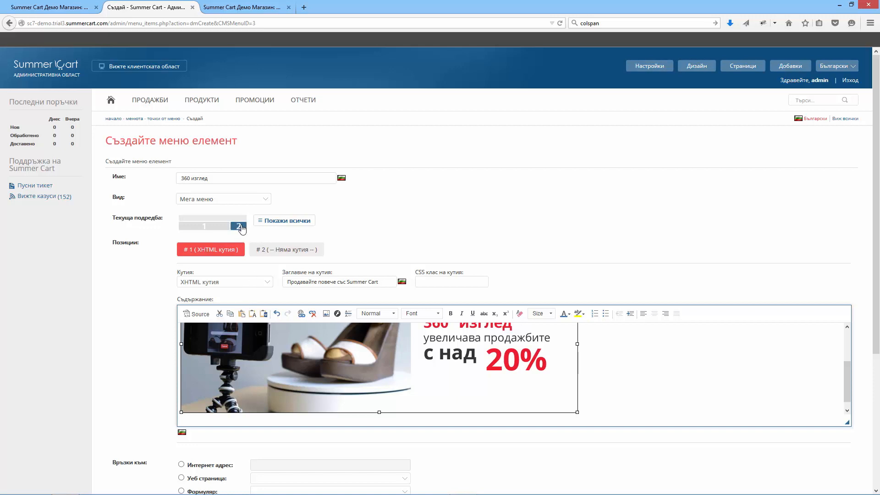
pyautogui.click(293, 250)
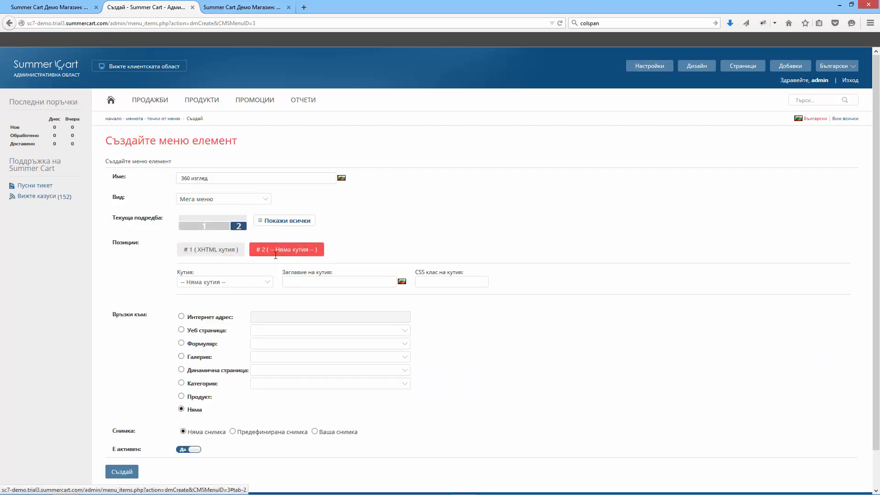
pyautogui.click(244, 281)
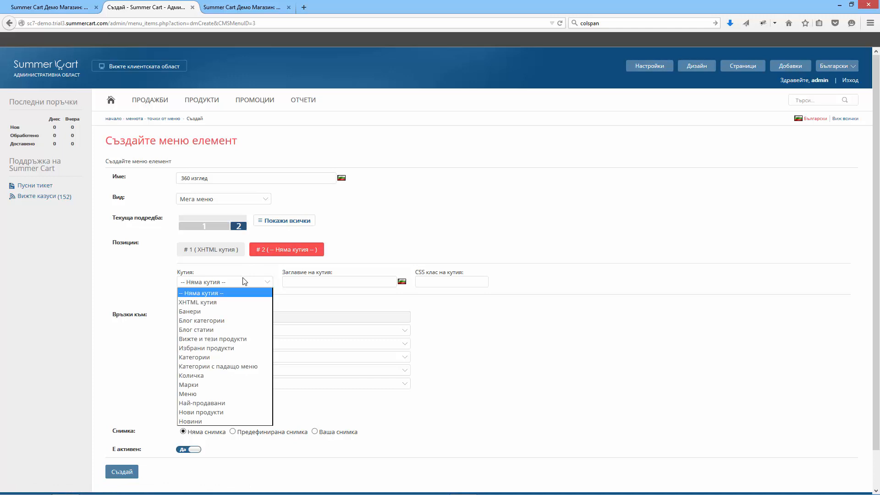
pyautogui.click(200, 303)
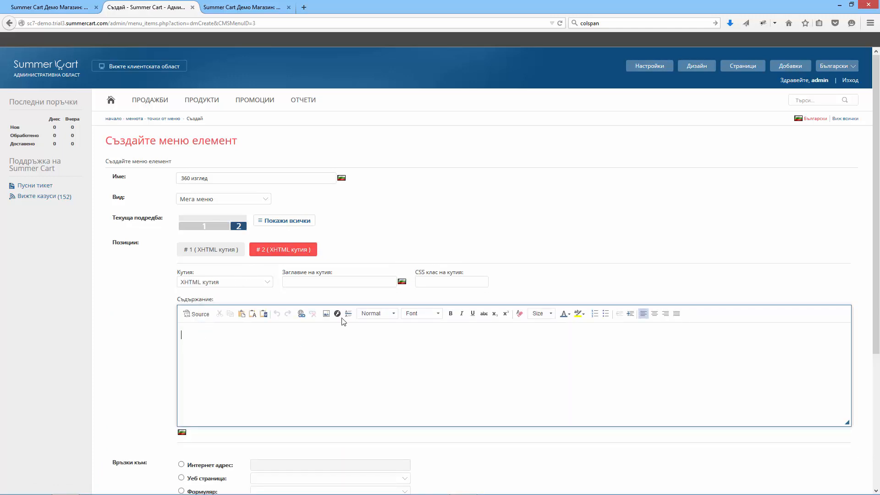
# - Upload bag.gif from the Desktop to the server and insert it as the content of the position 2 box
pyautogui.click(325, 313)
pyautogui.click(415, 185)
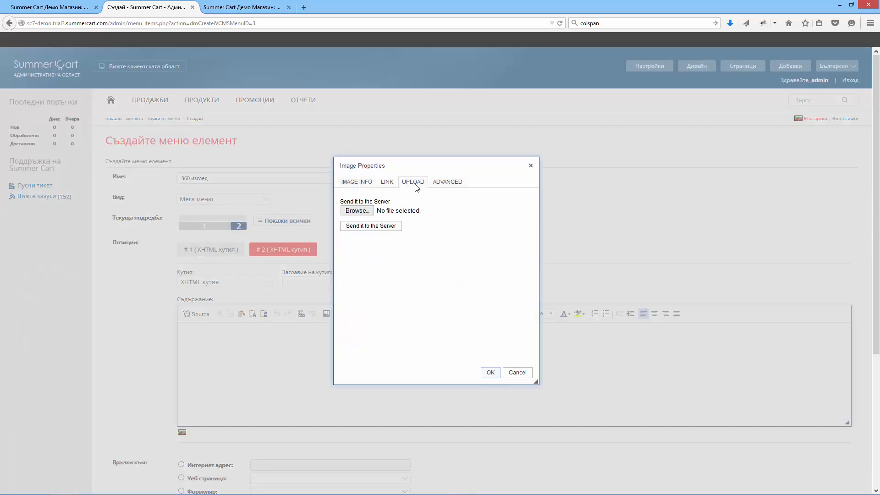
pyautogui.click(357, 210)
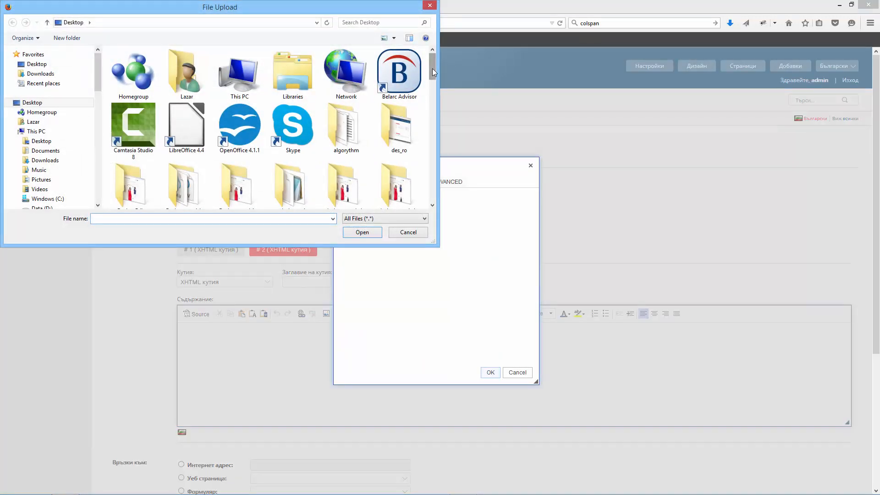
pyautogui.moveTo(433, 68); pyautogui.dragTo(430, 119)
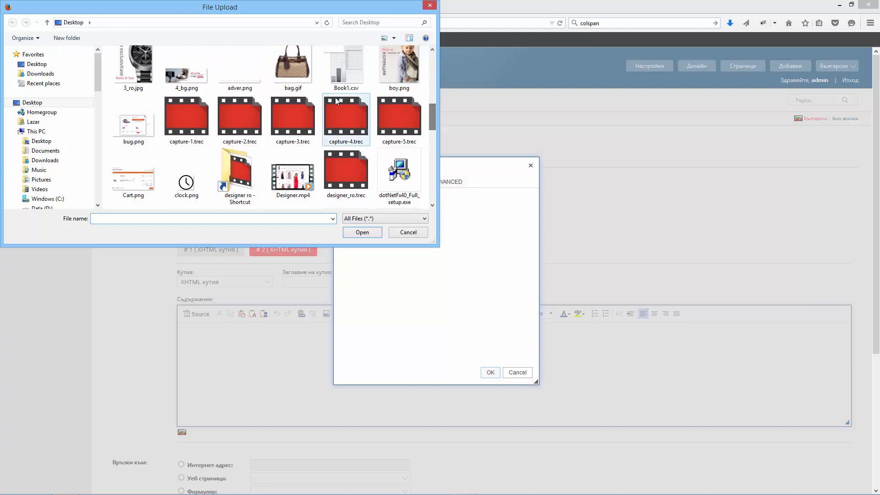
pyautogui.click(302, 82)
pyautogui.click(364, 233)
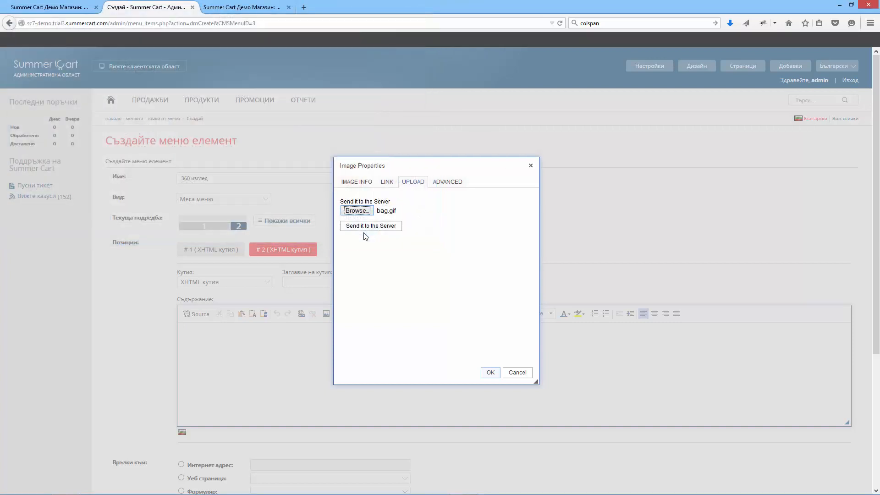
pyautogui.click(371, 226)
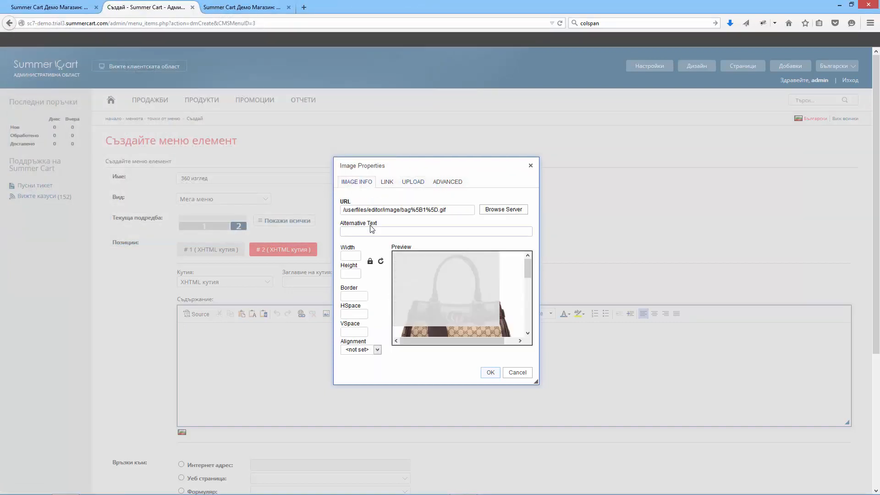
pyautogui.click(490, 372)
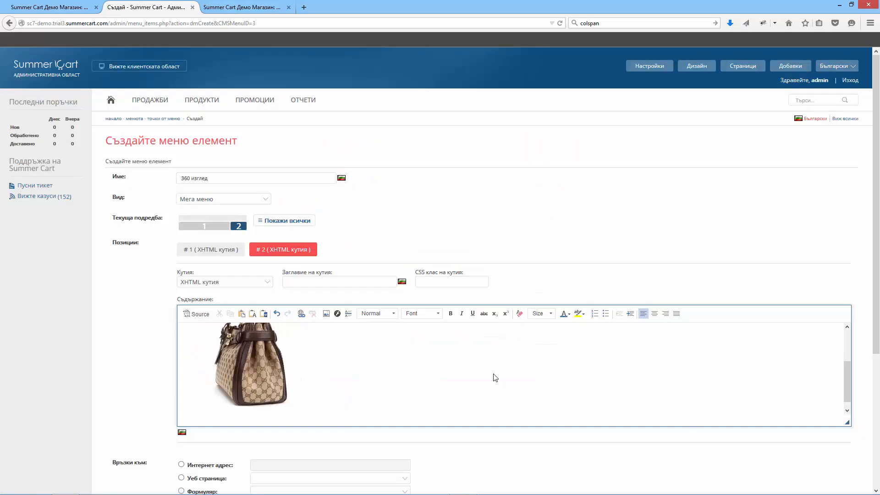
# - Title the position 2 box "360° - изглед", copying the heading from the demo store's 360° изглед mega menu, and create the menu item
pyautogui.click(31, 3)
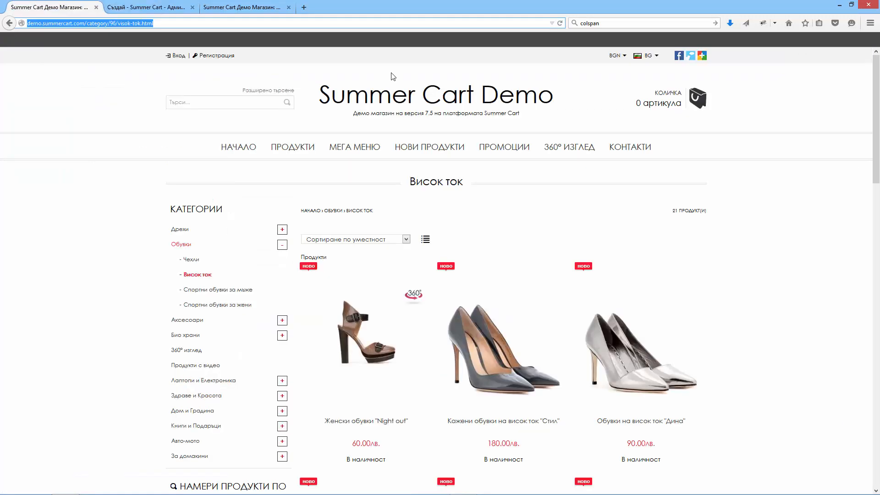
pyautogui.moveTo(570, 146)
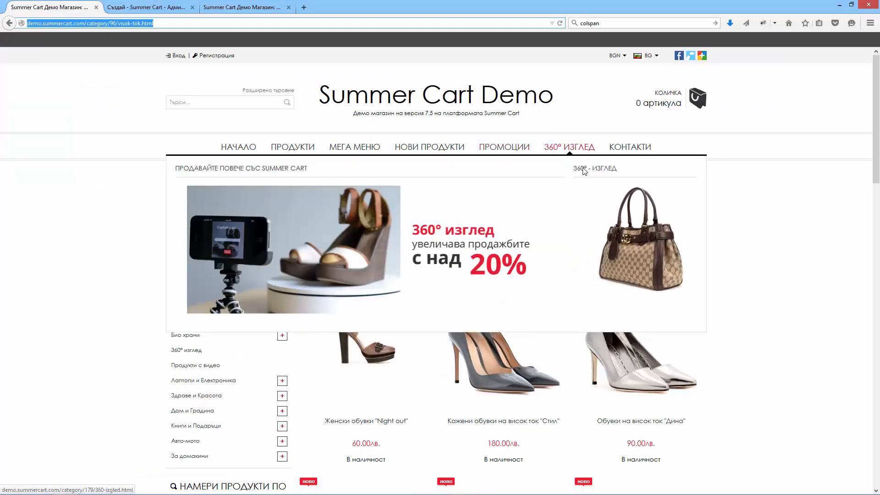
pyautogui.click(587, 171)
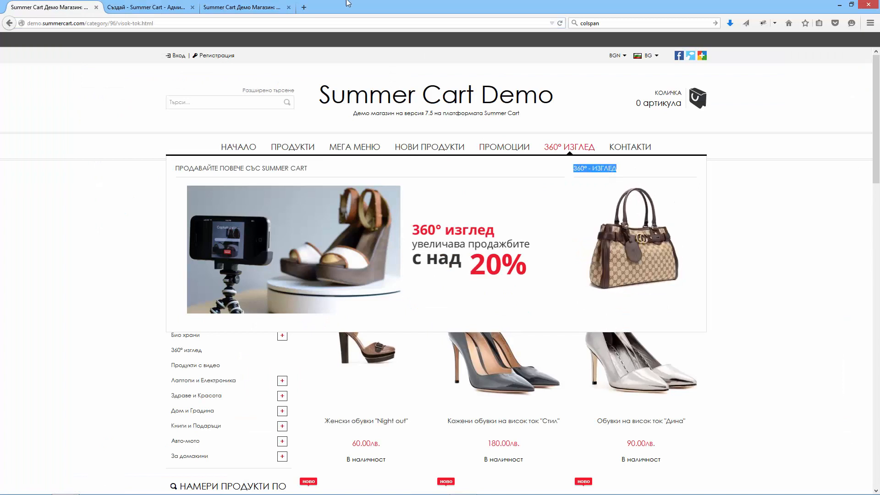
pyautogui.click(229, 5)
pyautogui.click(197, 8)
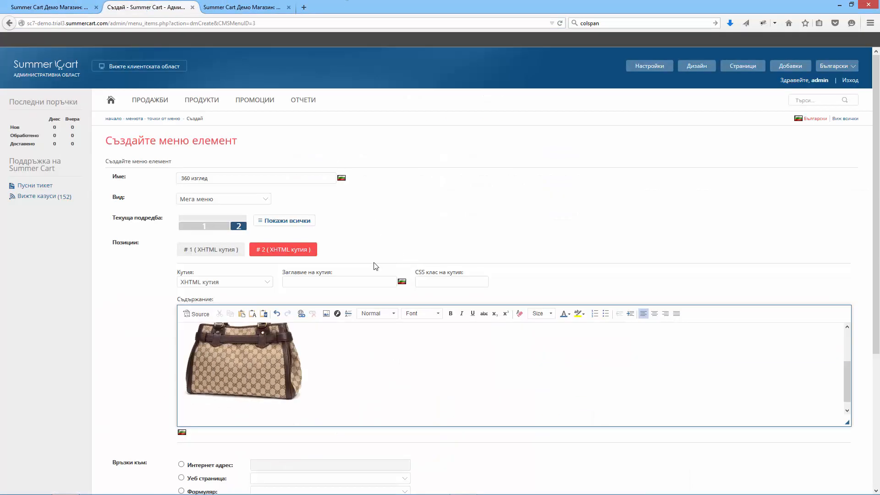
pyautogui.click(359, 280)
pyautogui.scroll(-5, 337, 254)
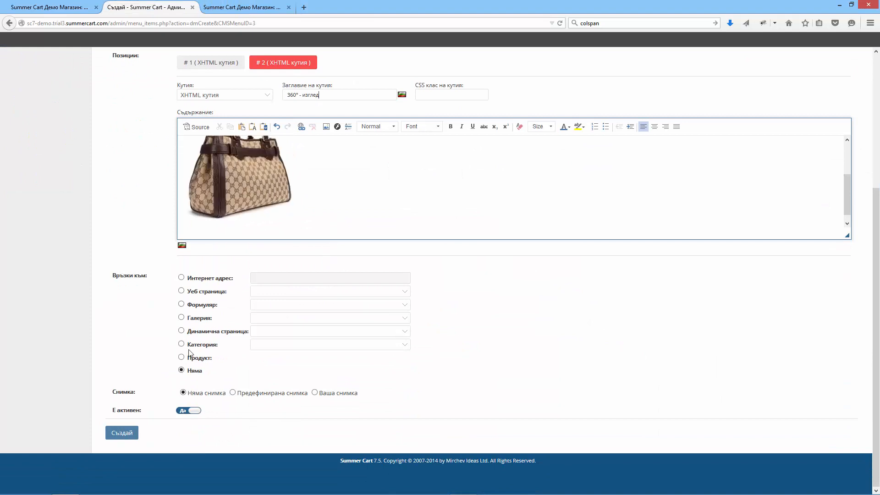
pyautogui.click(119, 434)
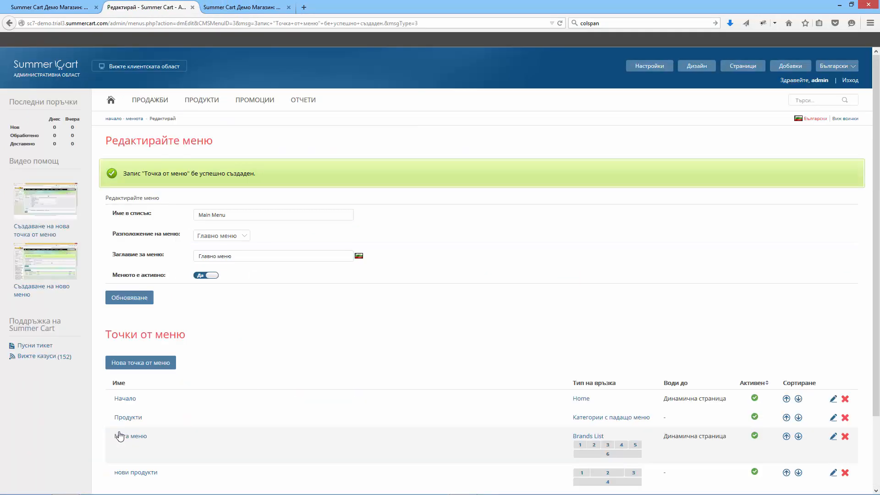
# - Open the trial store's client area and check the Промоции and 360 изглед mega menus
pyautogui.click(158, 70)
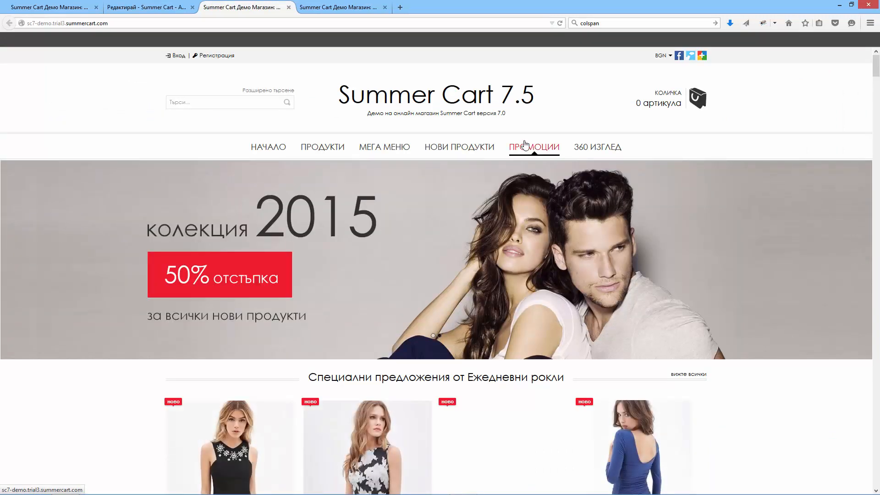
pyautogui.moveTo(546, 145)
pyautogui.moveTo(523, 157)
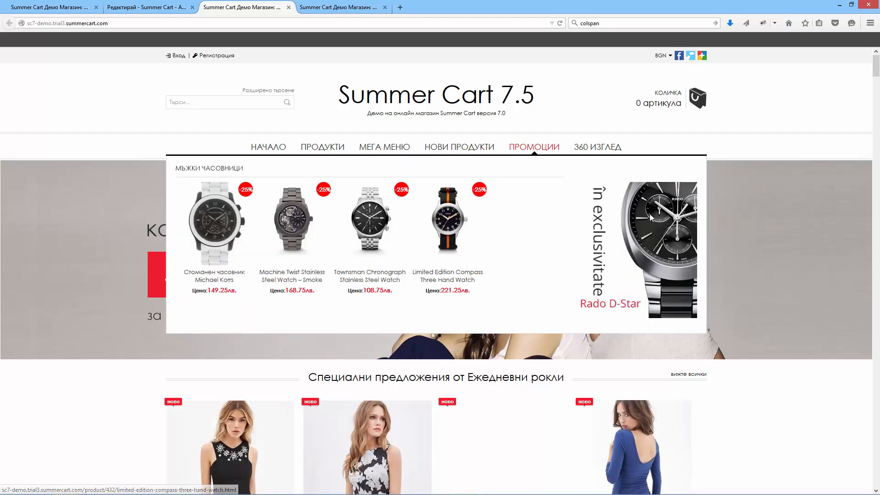
pyautogui.moveTo(595, 151)
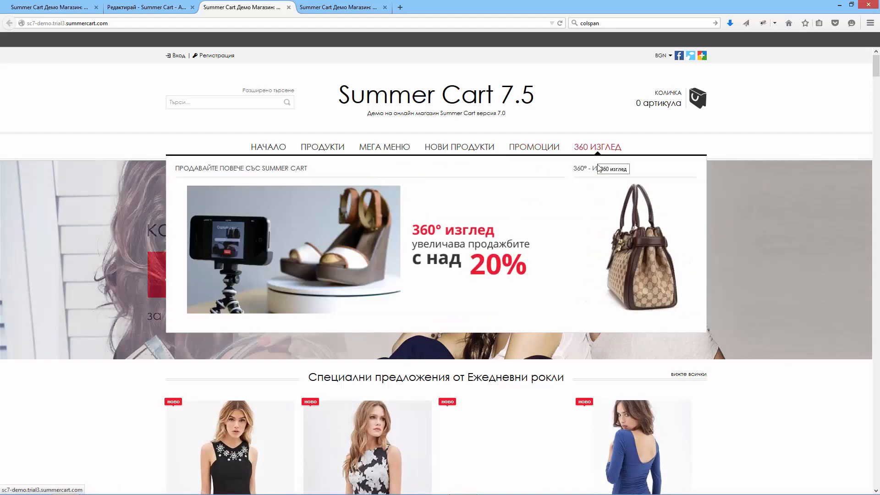